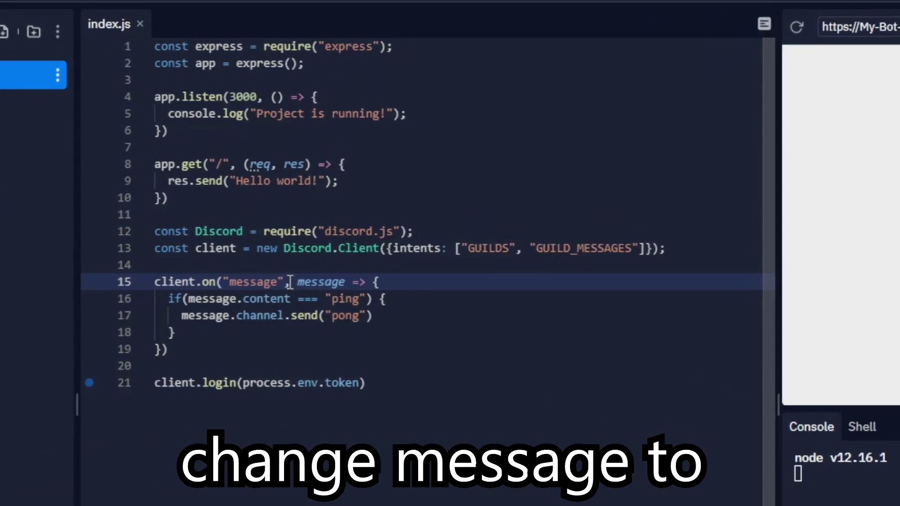
- Complete the event name as messageCreate and draft a hello command block under the ping block
click(249, 297)
text(C)
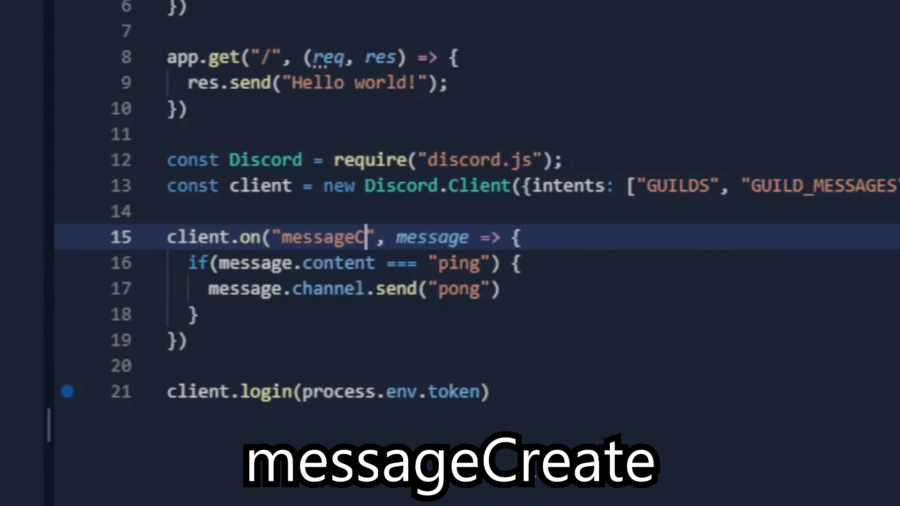
text(reate)
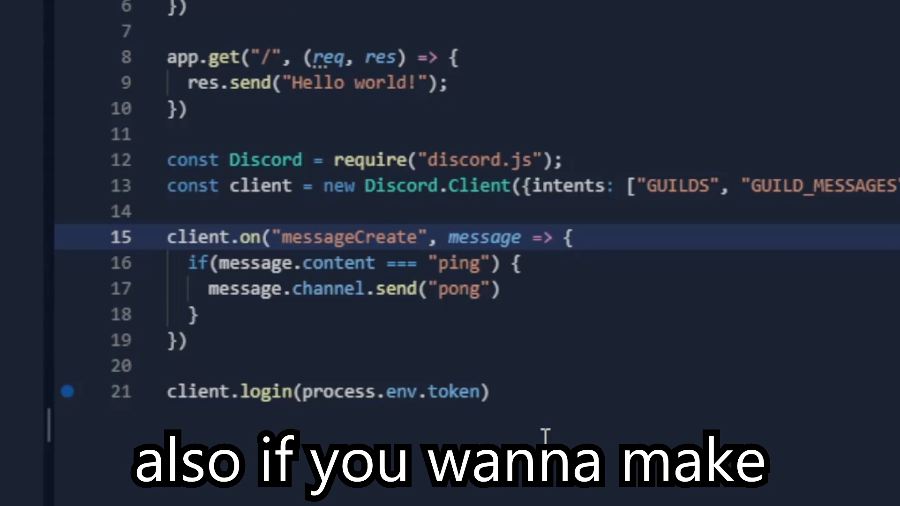
click(720, 295)
key(Down)
key(Return)
text(if(message.content === "hello)
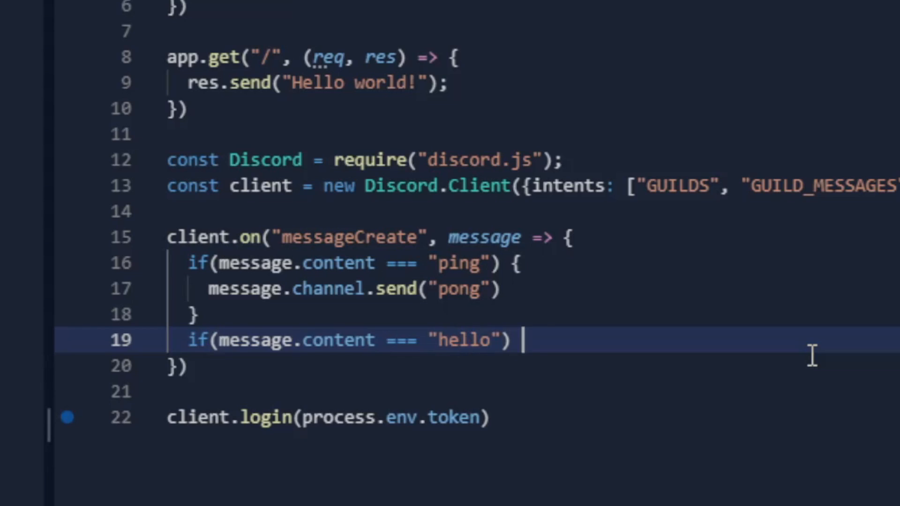
text({)
key(Return)
text(message.channel.send(:)
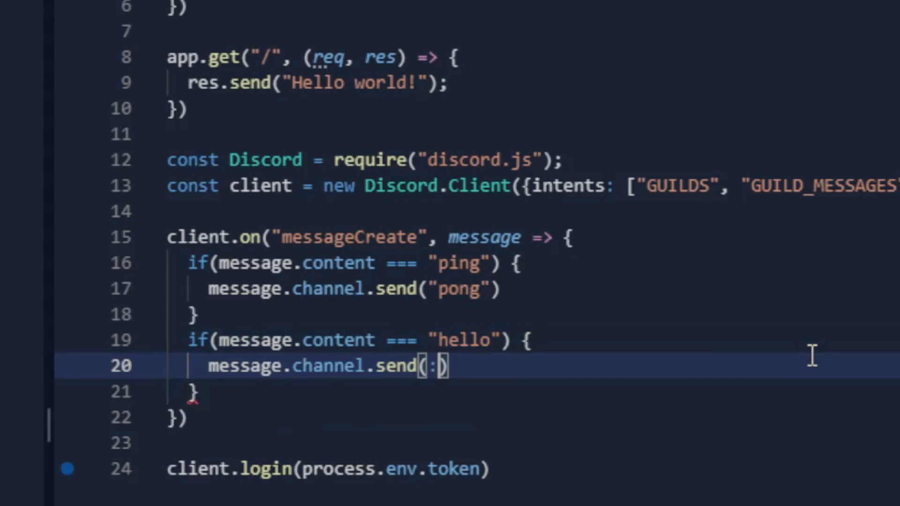
text("hi)
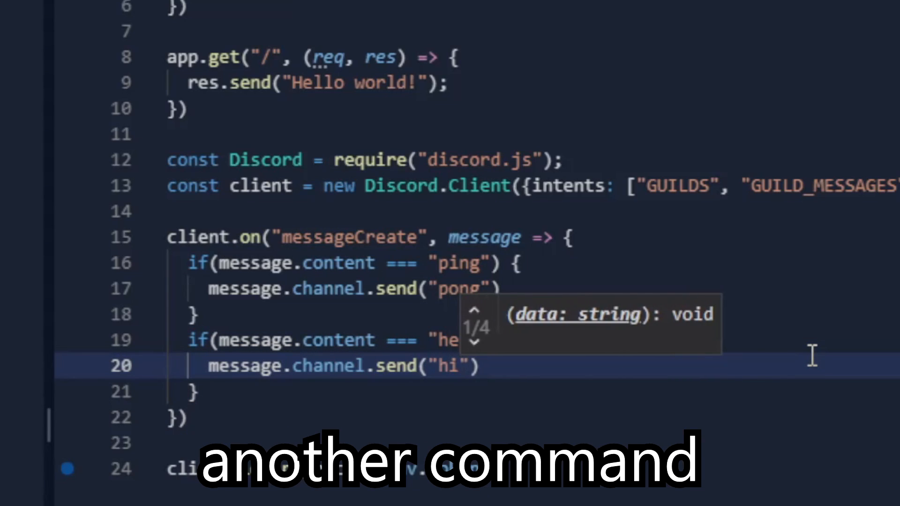
key(End)
key(Down)
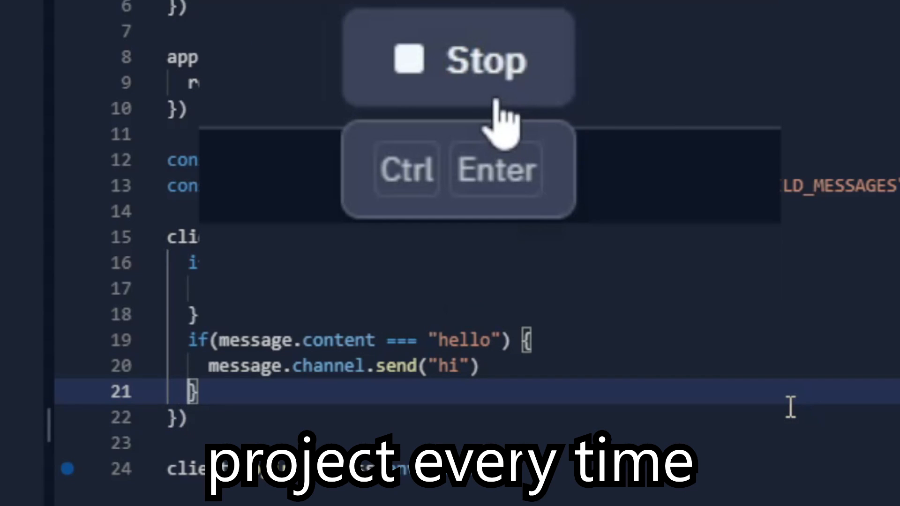
- Restart the bot, then delete the hello command block again
click(495, 100)
click(491, 98)
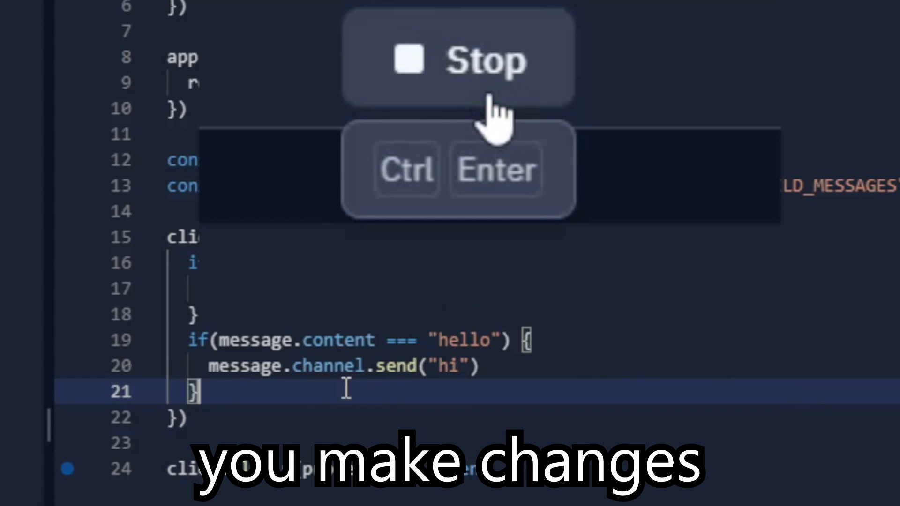
mouse_move(346, 389)
mouse_down()
mouse_move(151, 372)
mouse_move(151, 344)
mouse_up()
key(BackSpace)
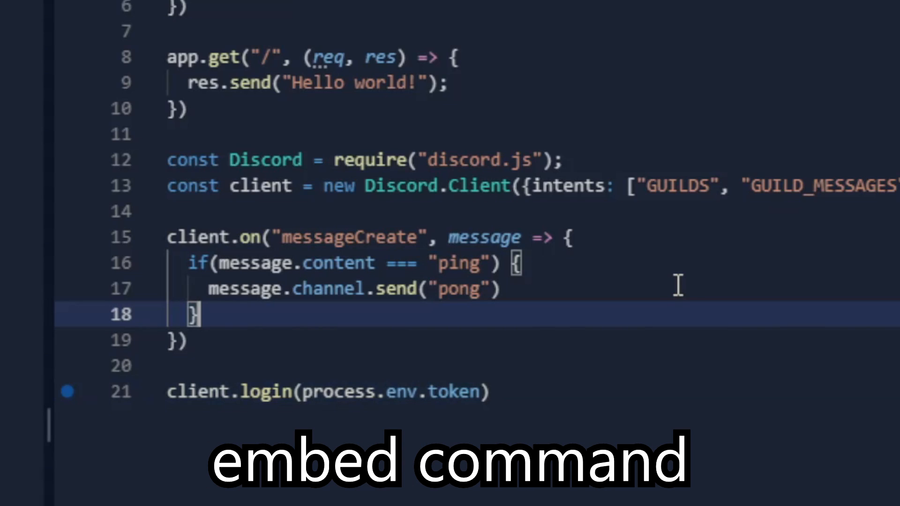
- Add an embed command that builds an embed with title, description and footer
key(Return)
text(if(message.content ==)
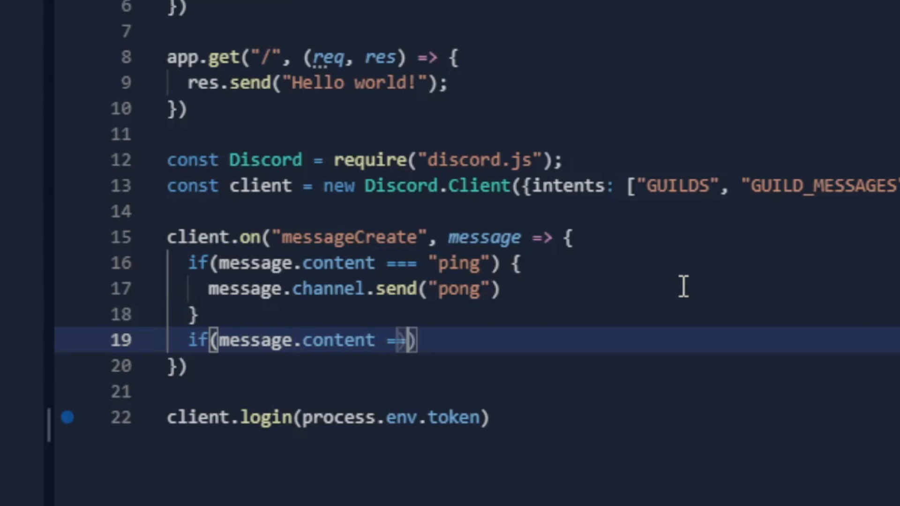
text(= "embed)
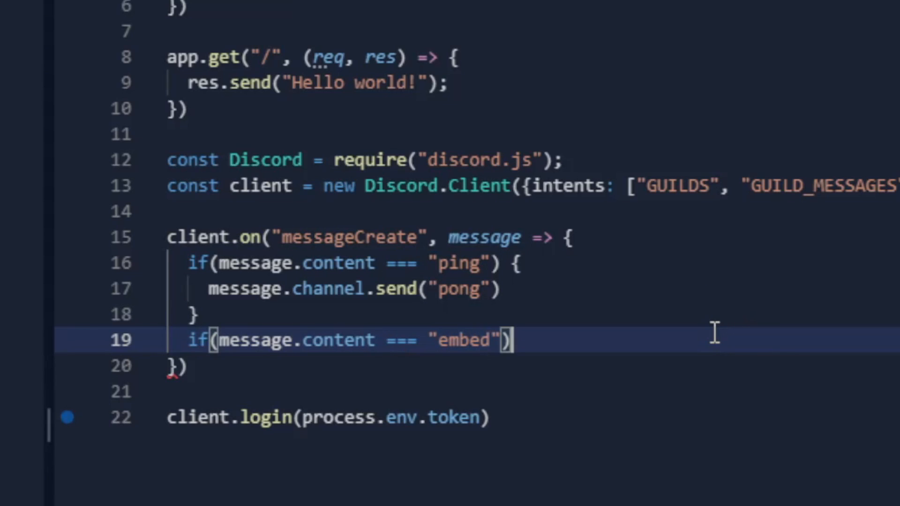
text({)
key(Return)
text(let embed = new Discord.MessageEmbed())
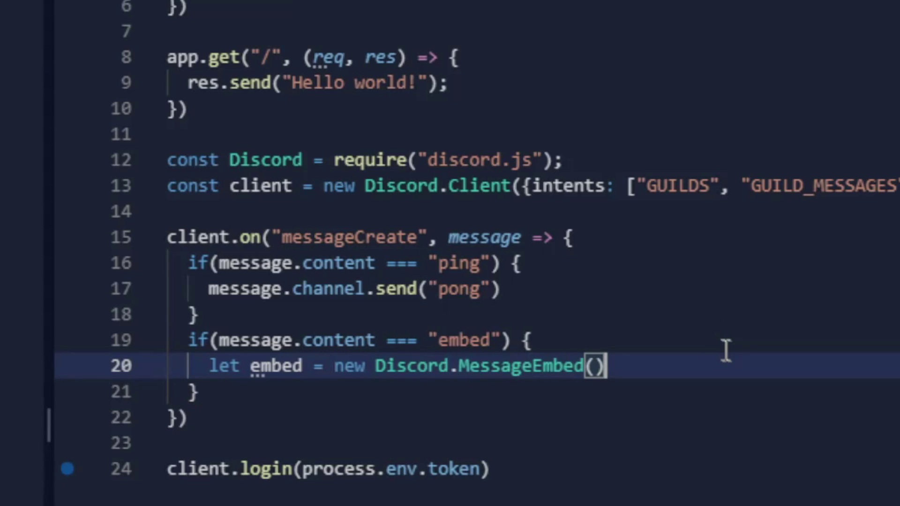
key(Return)
text(.setTitle()
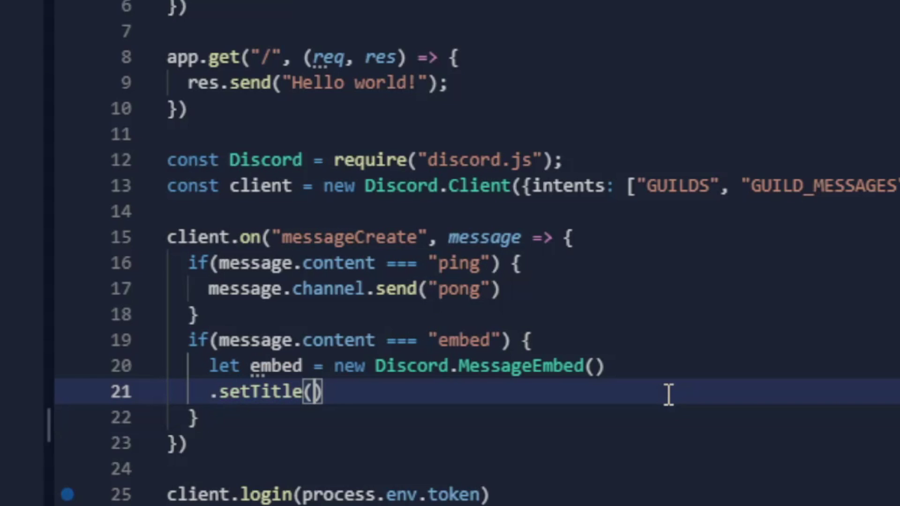
text(")
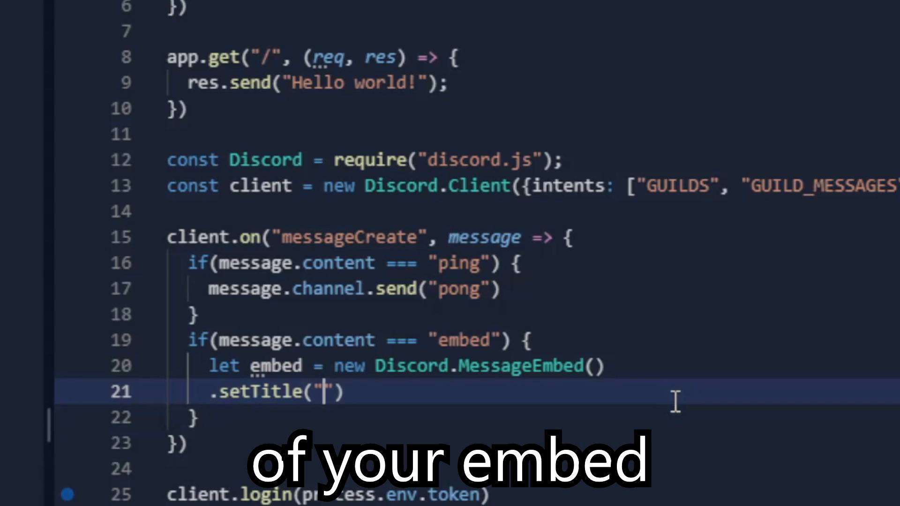
text(This is your embed )
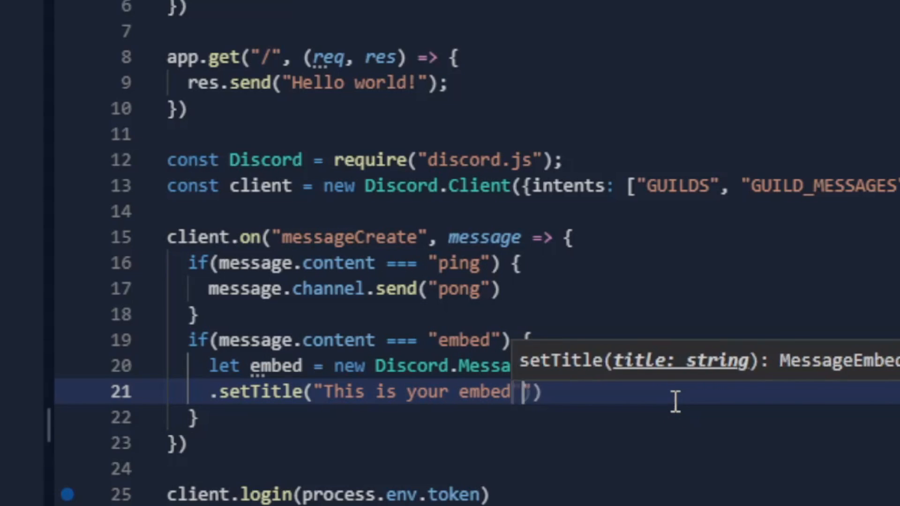
text(title)
key(End)
key(Return)
text(.set)
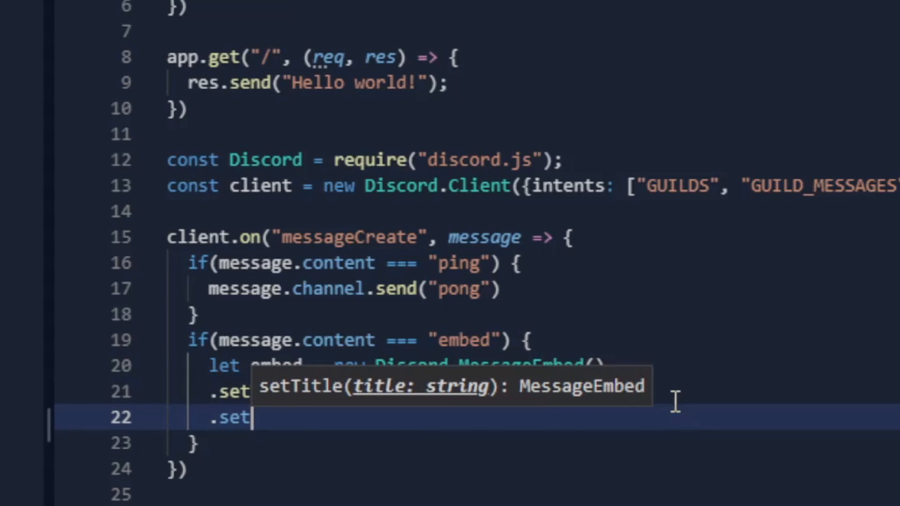
text(Description()
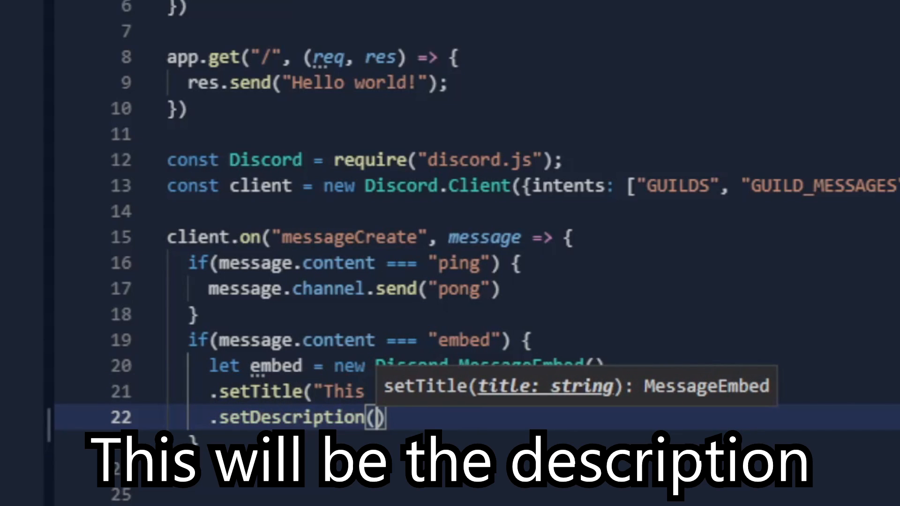
text("This is )
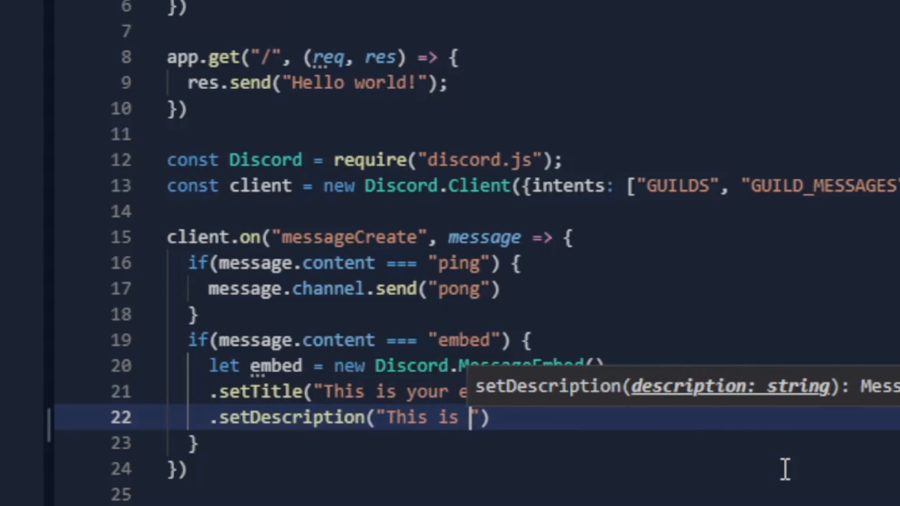
text(your embed descript)
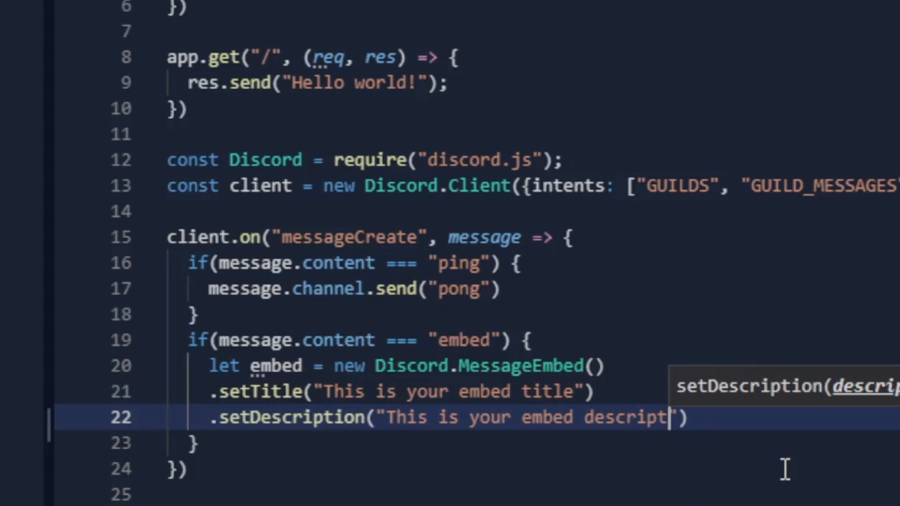
text(ion)
key(End)
key(Return)
text(.set)
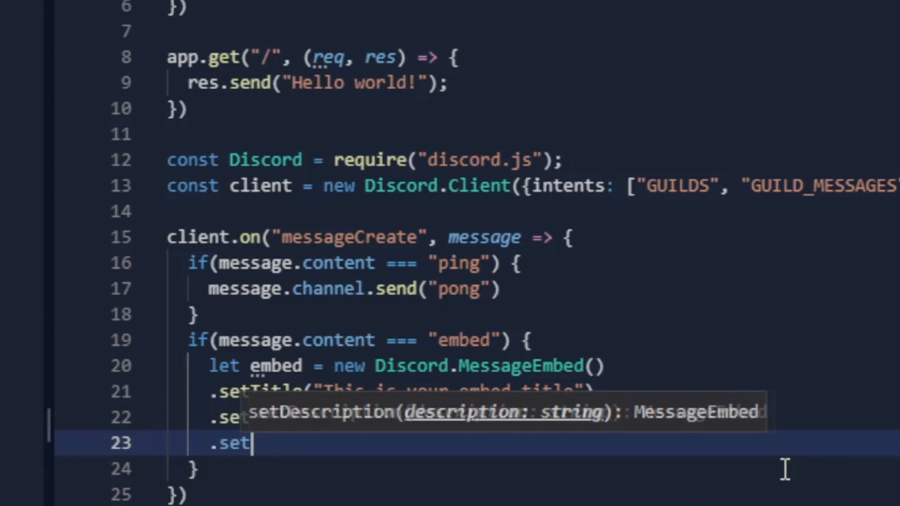
text(Footer(")
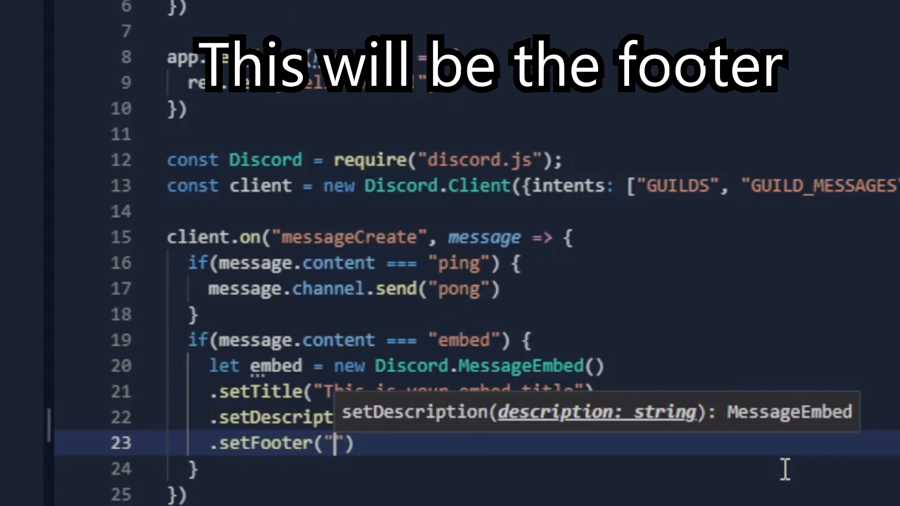
text(This is your embe)
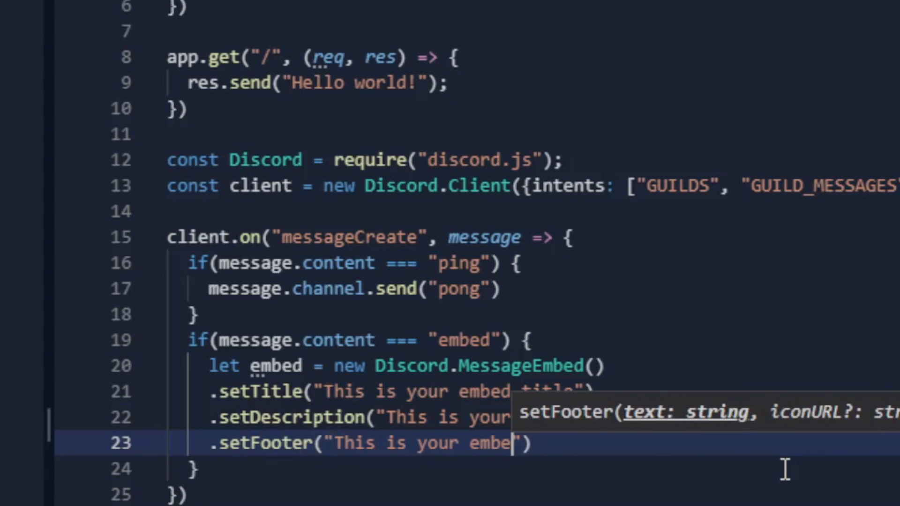
text(d footer"))
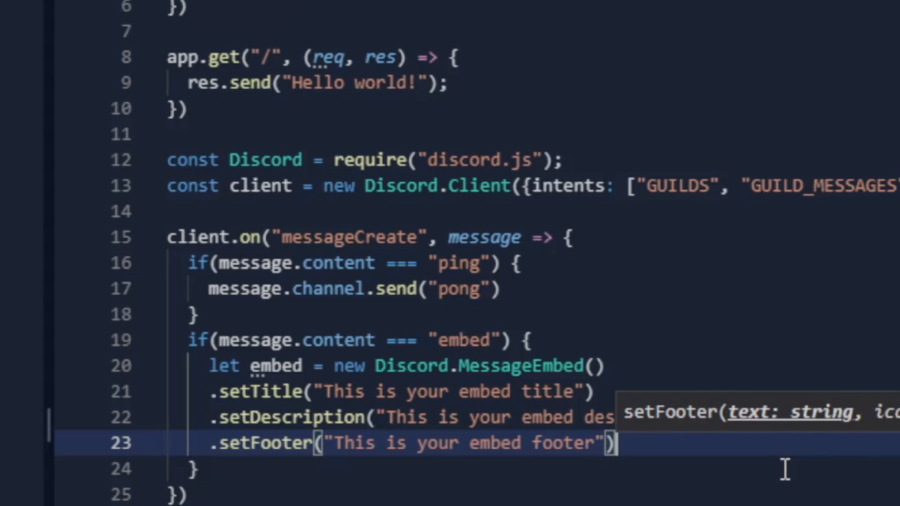
- Send the embed with message.channel.send({embeds:[embed]}) before the closing brace
click(785, 471)
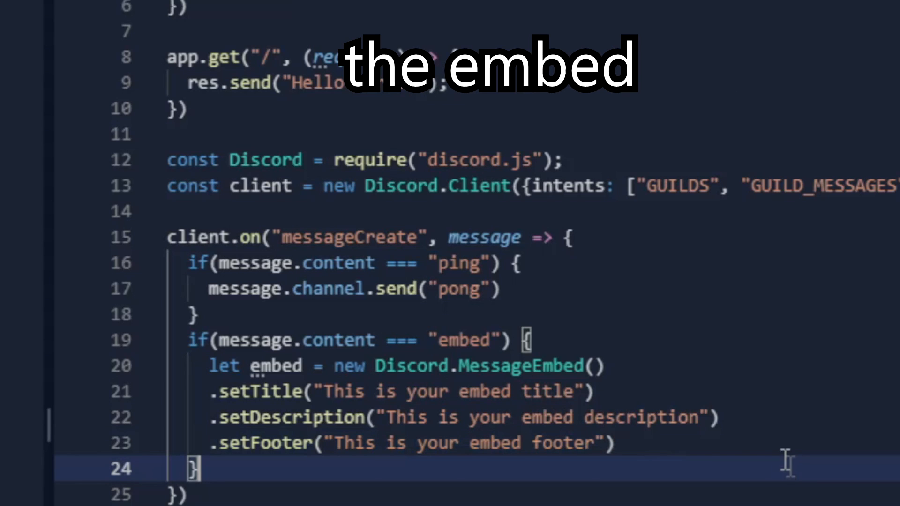
key(Up)
key(Return)
key(Return)
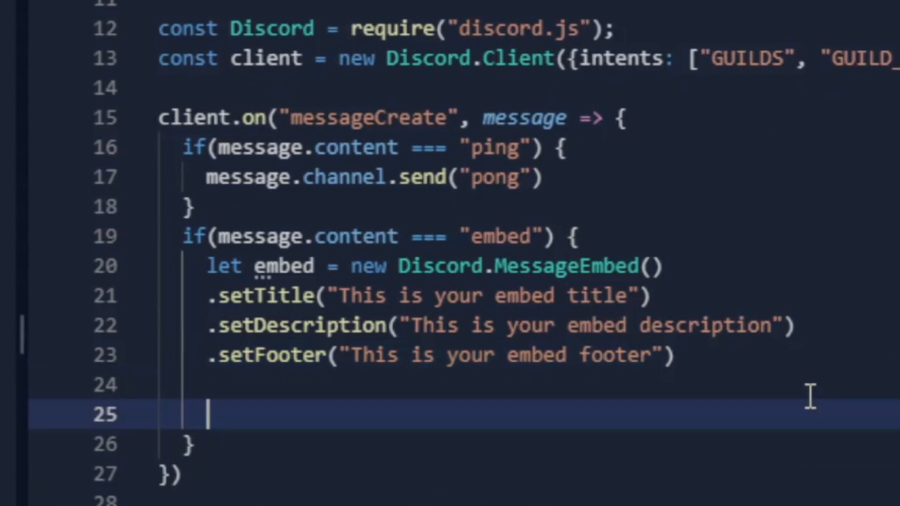
text(message.c)
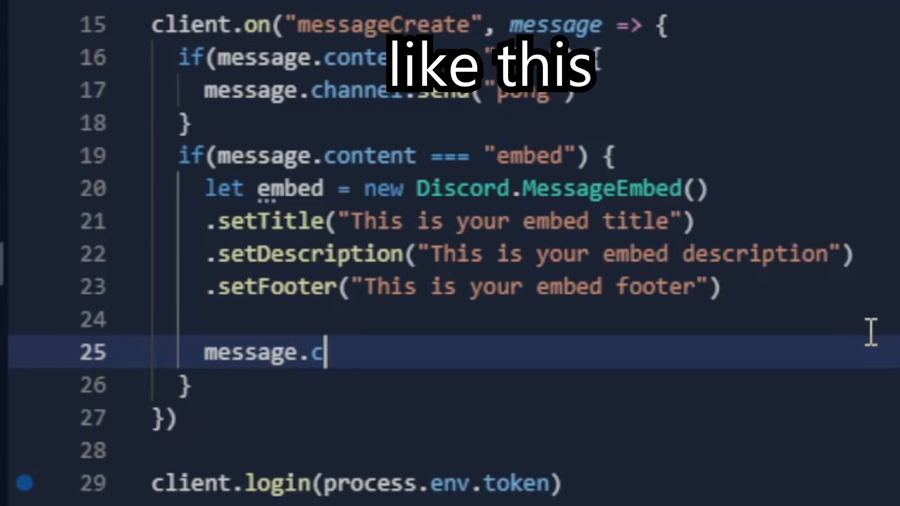
text(hannel.send()
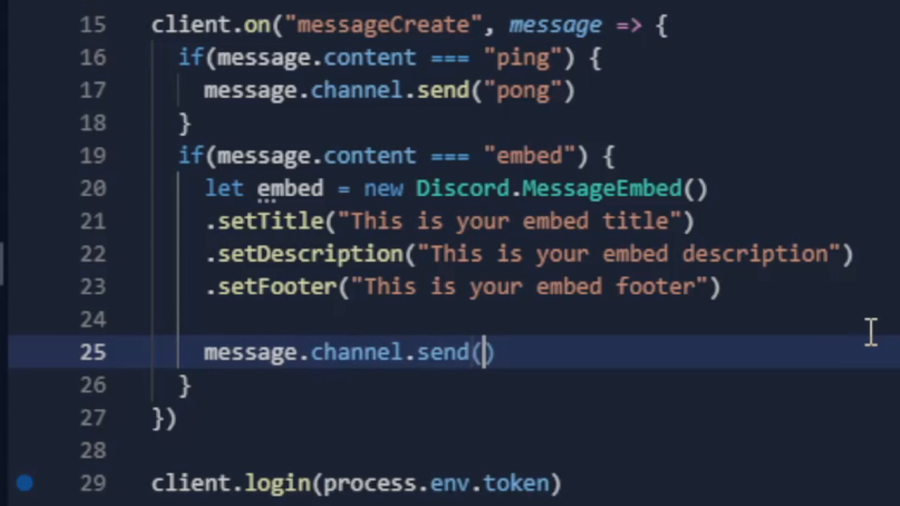
text({)
text(embeds)
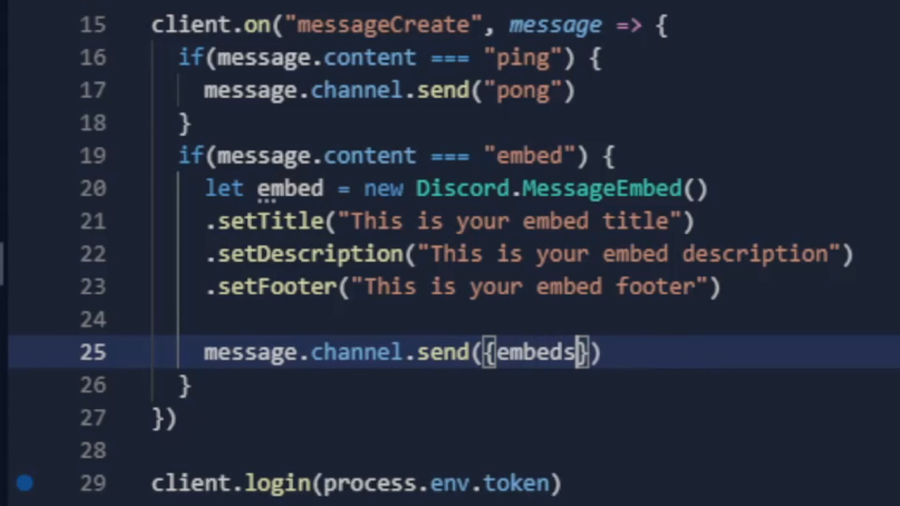
text([embed)
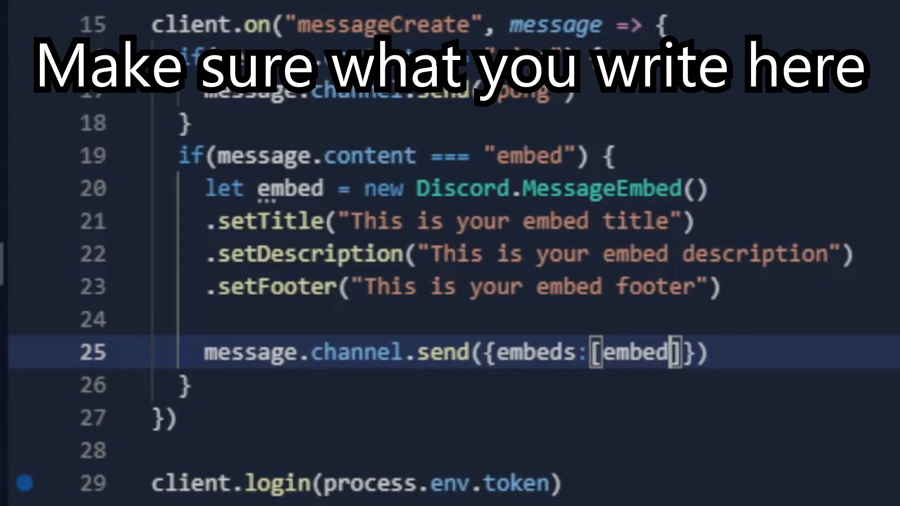
key(Right)
key(Right)
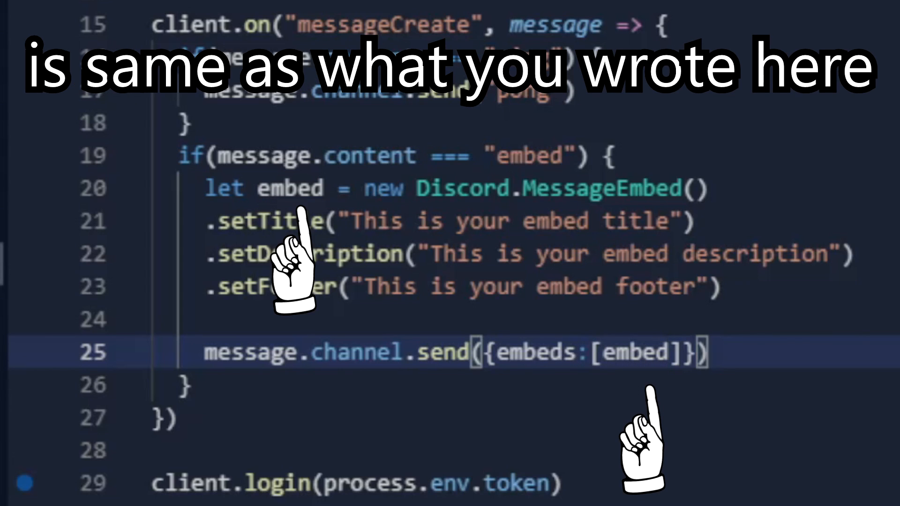
- Reformat the send call as message.channel.send( { embeds : [ embed ] } )
click(482, 355)
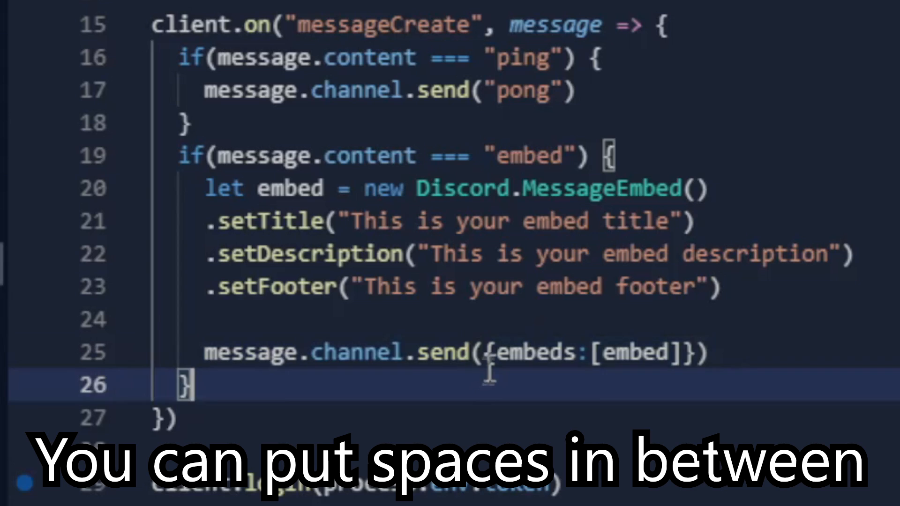
click(619, 351)
click(632, 351)
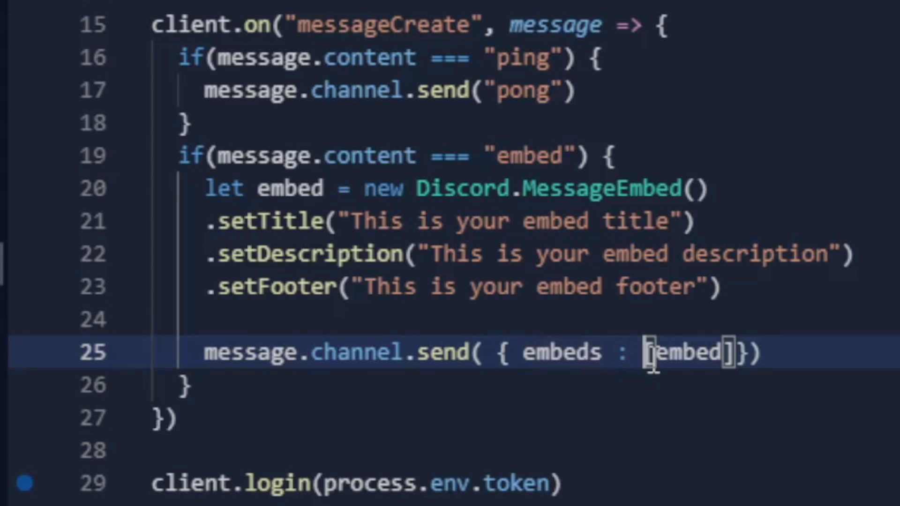
click(736, 351)
click(766, 351)
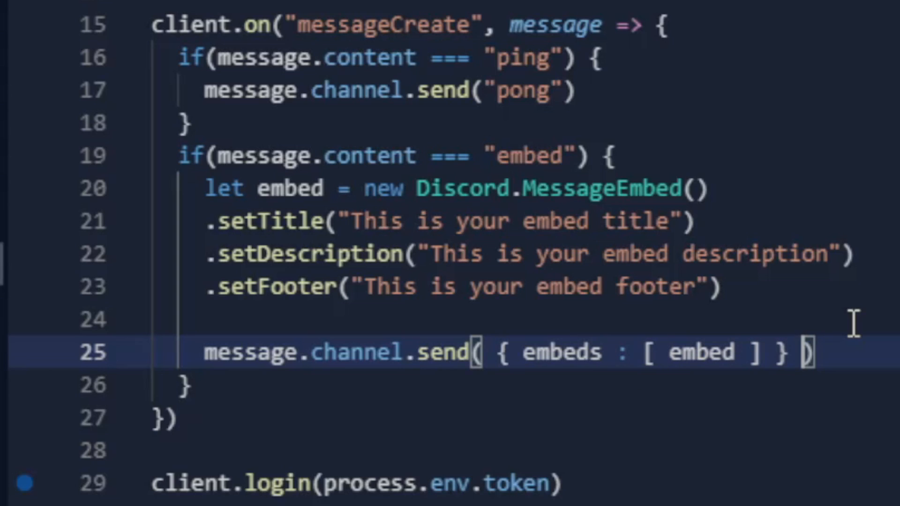
click(872, 317)
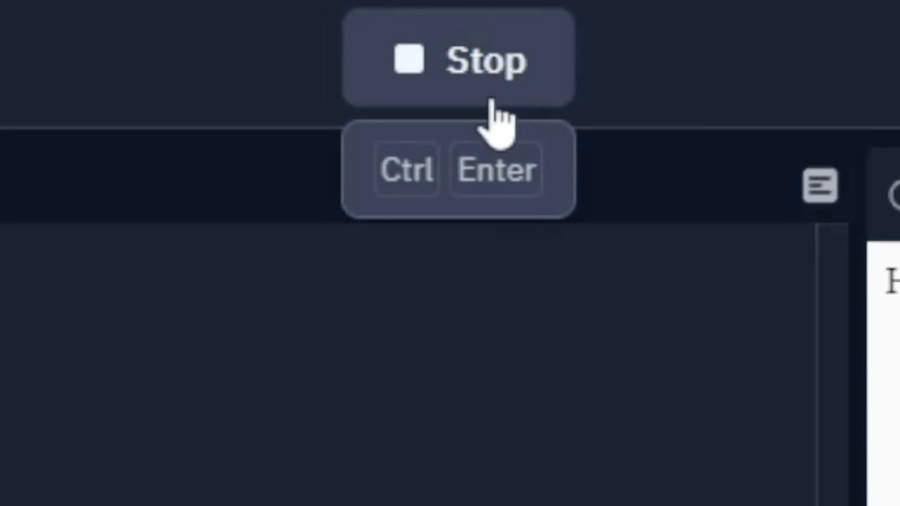
- Restart the bot and test the embed command in #part-2, then start a line after the footer
click(492, 102)
click(492, 102)
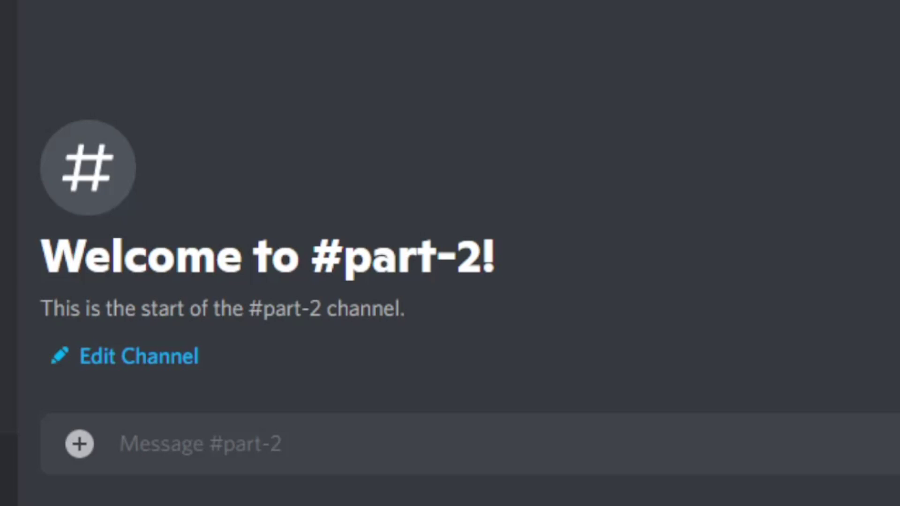
text(embed)
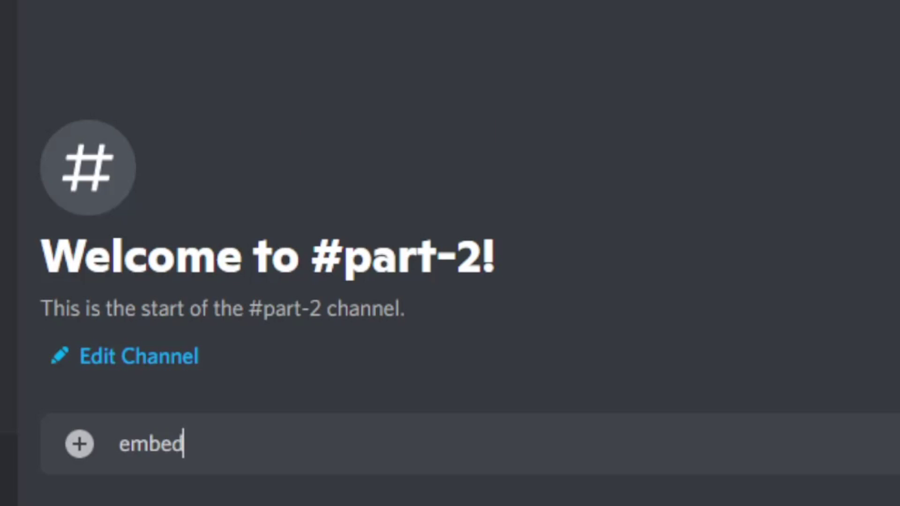
key(Return)
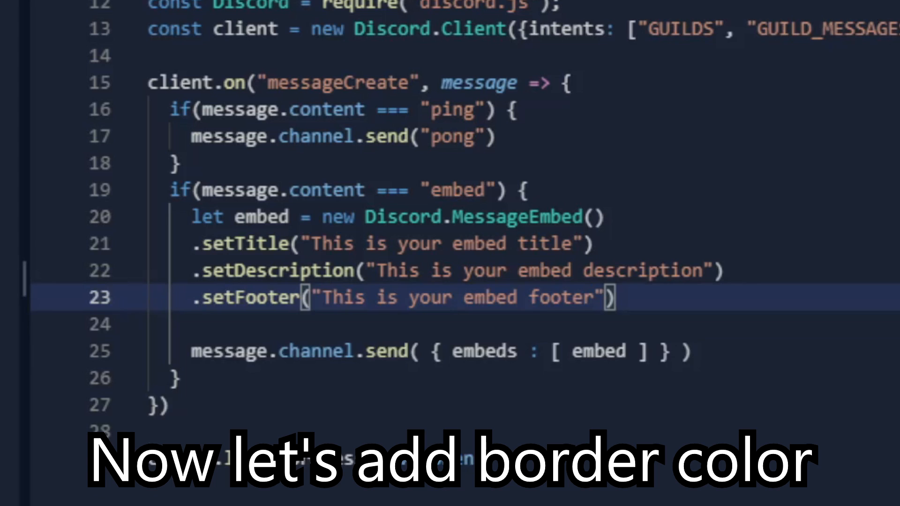
key(Return)
text(.setC)
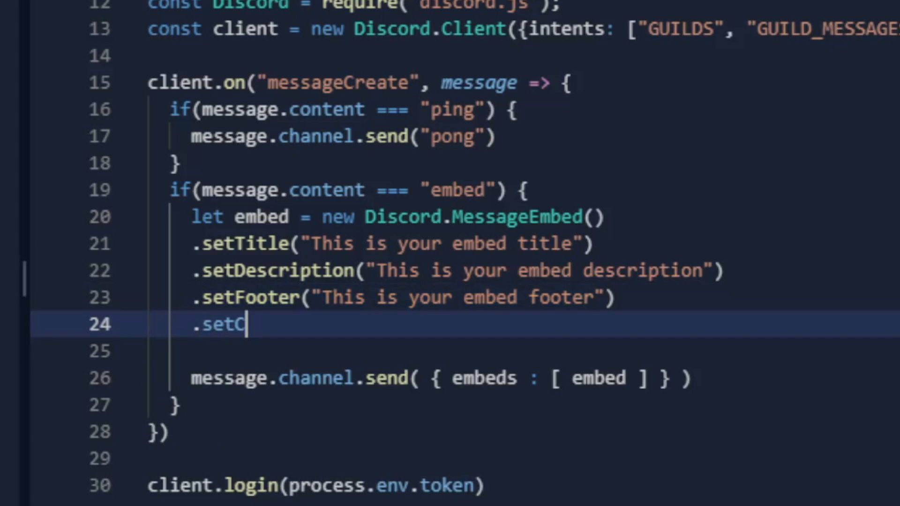
text(olor("RED)
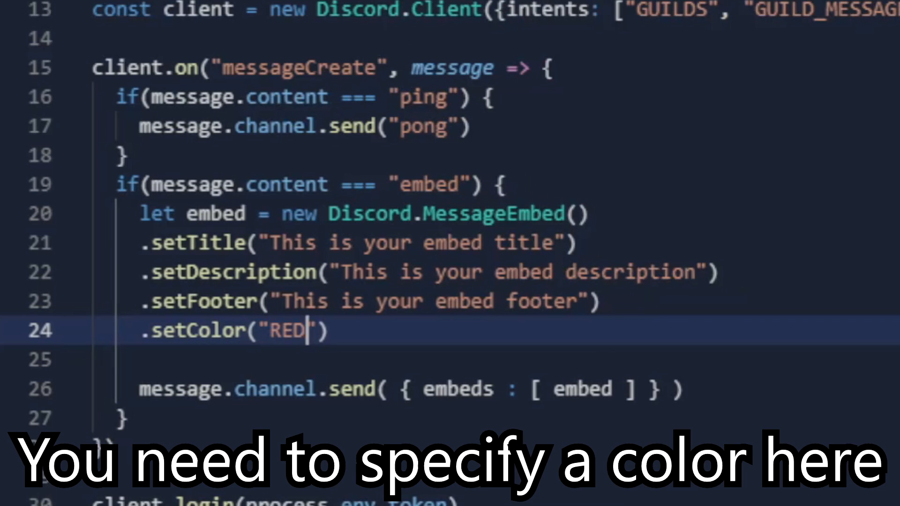
text(embed)
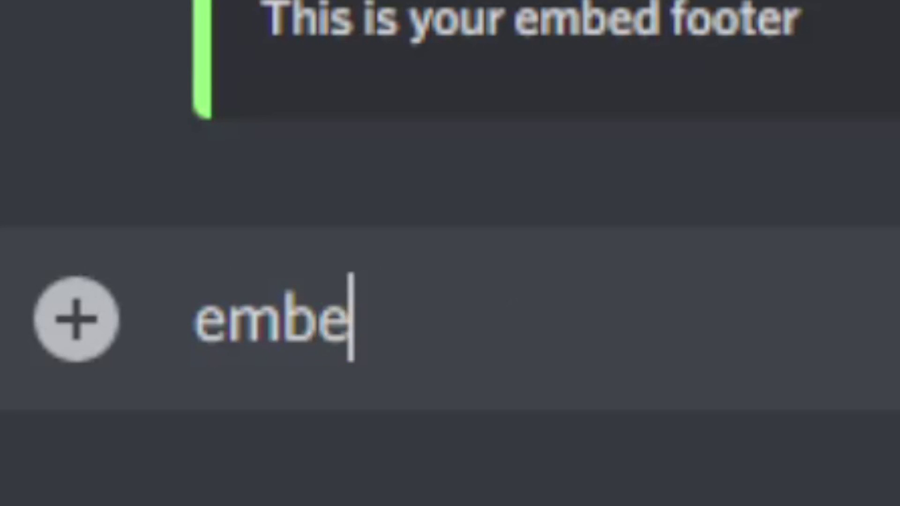
- Test .setColor("RED") with the embed command in Discord, then clear the colour string
key(Return)
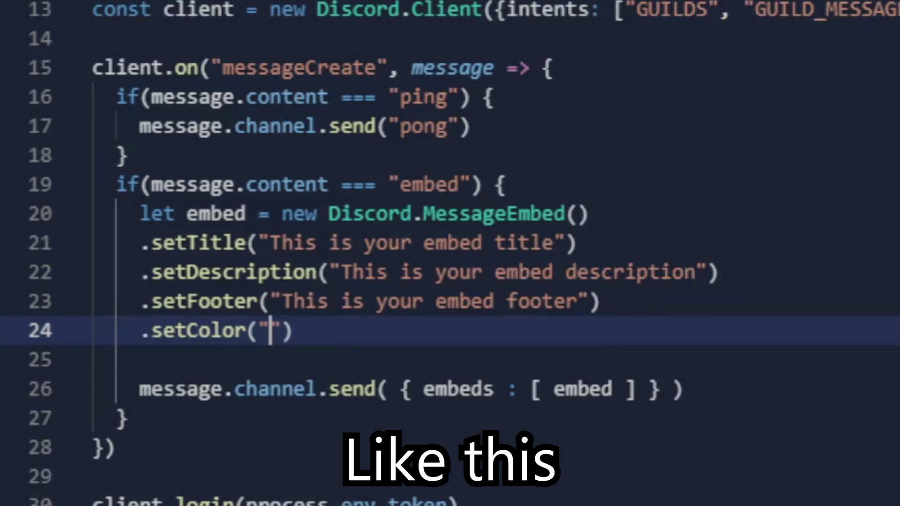
text(B)
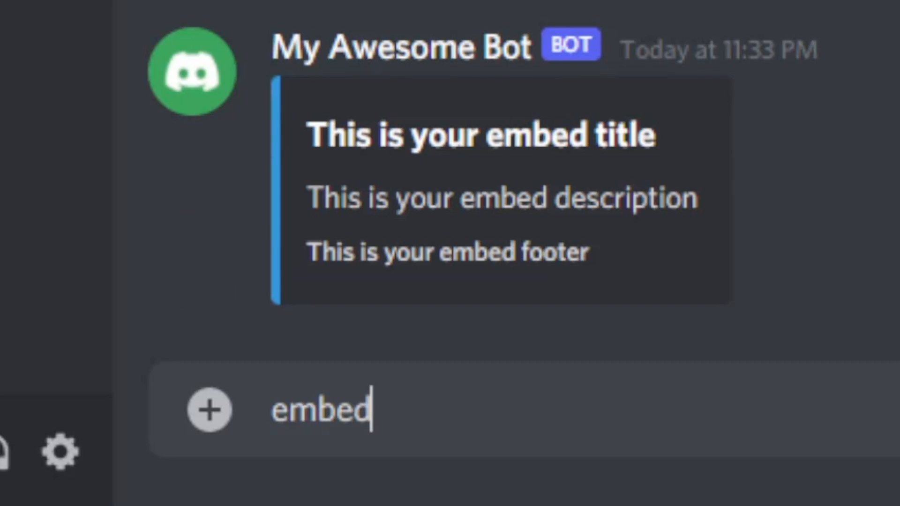
key(Return)
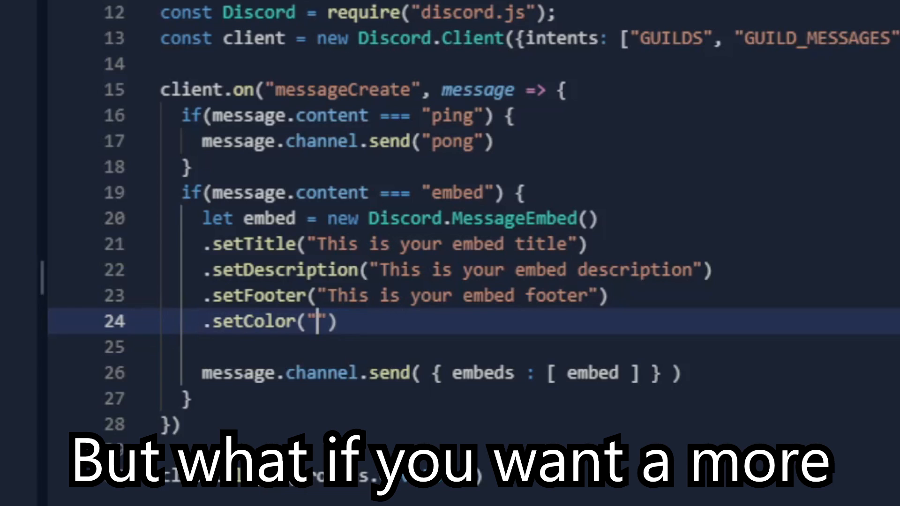
text(")
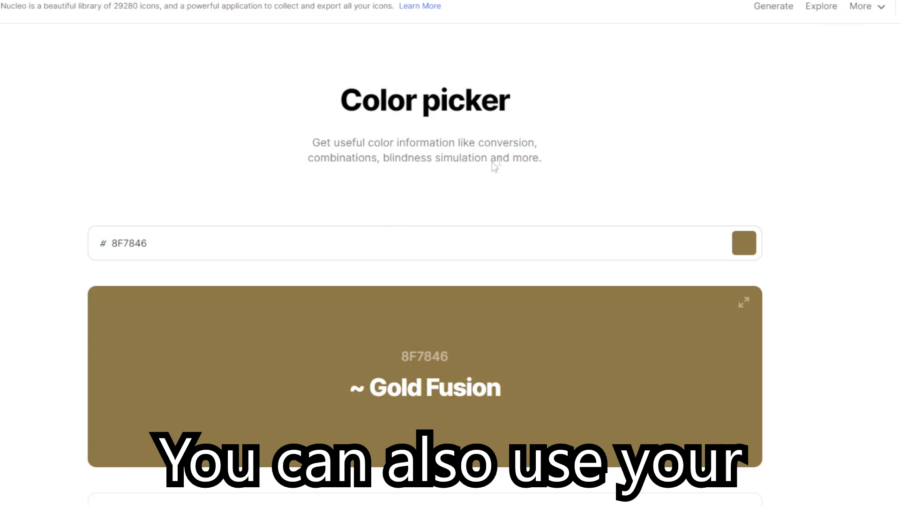
- Pick hex 3D468C in Nucleo Color Picker and paste #3D468C into setColor
click(744, 244)
mouse_move(829, 180)
mouse_down()
mouse_move(659, 180)
mouse_move(783, 180)
mouse_move(771, 180)
mouse_up()
mouse_move(747, 108)
mouse_down()
mouse_move(765, 80)
mouse_move(757, 93)
mouse_up()
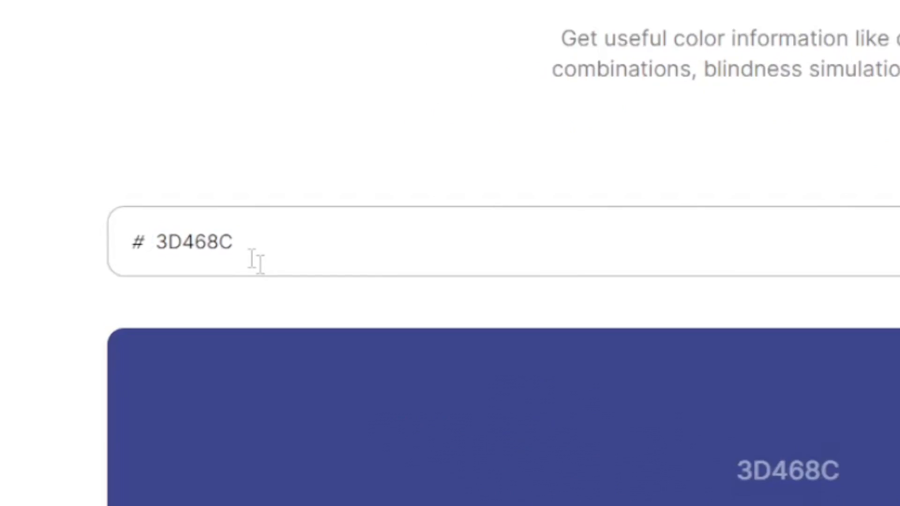
double_click(286, 240)
key(ctrl+c)
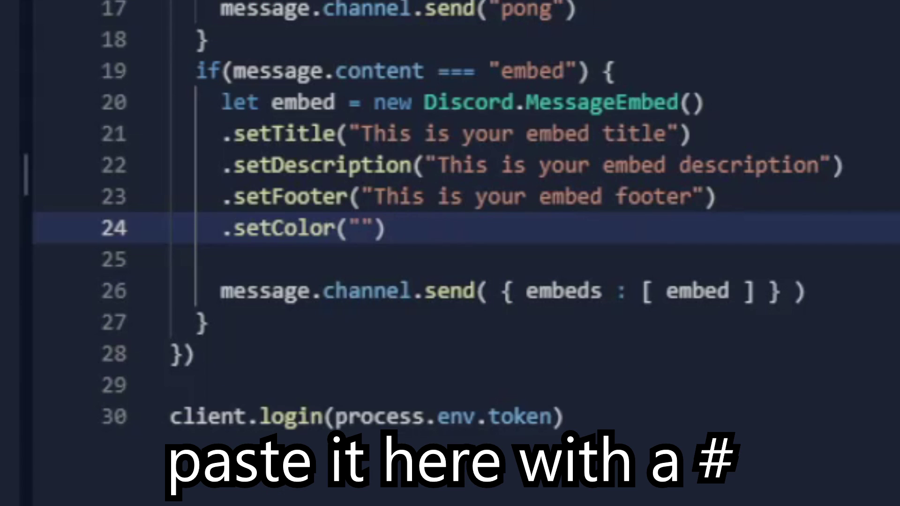
text(#)
key(ctrl+v)
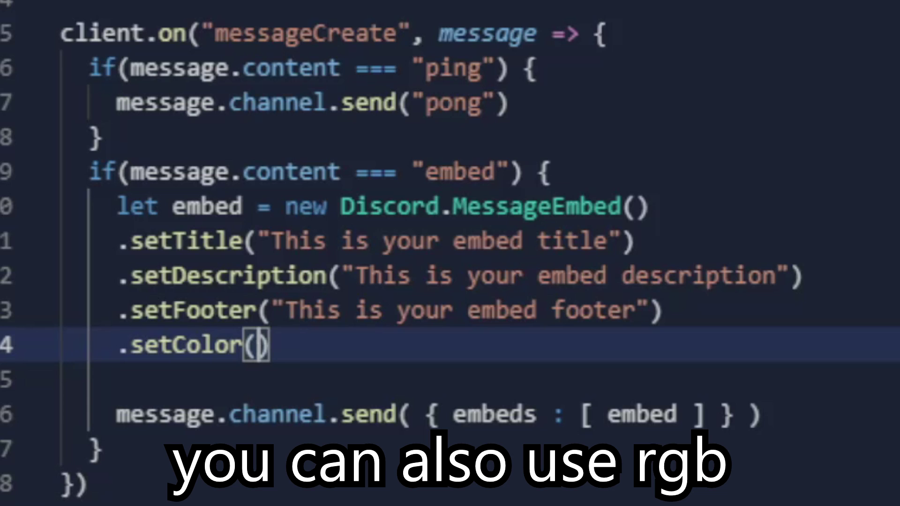
text([)
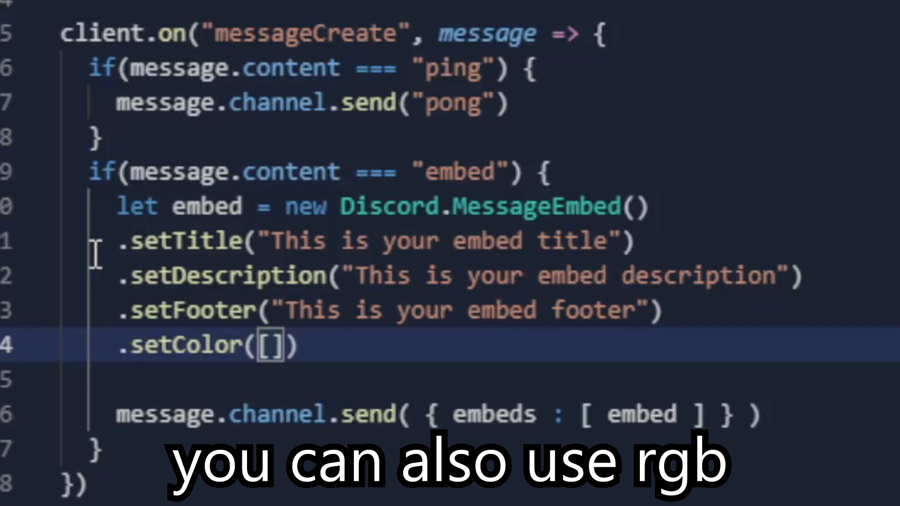
text(255, 77, )
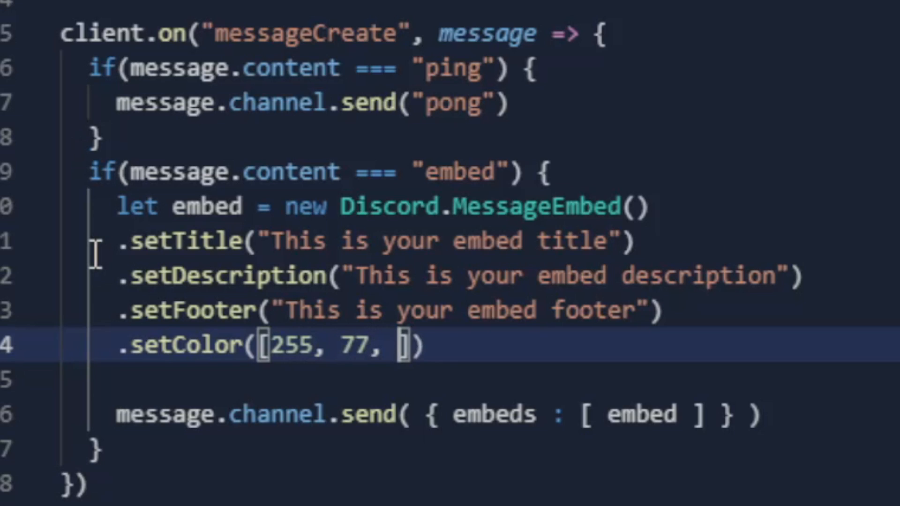
text(78)
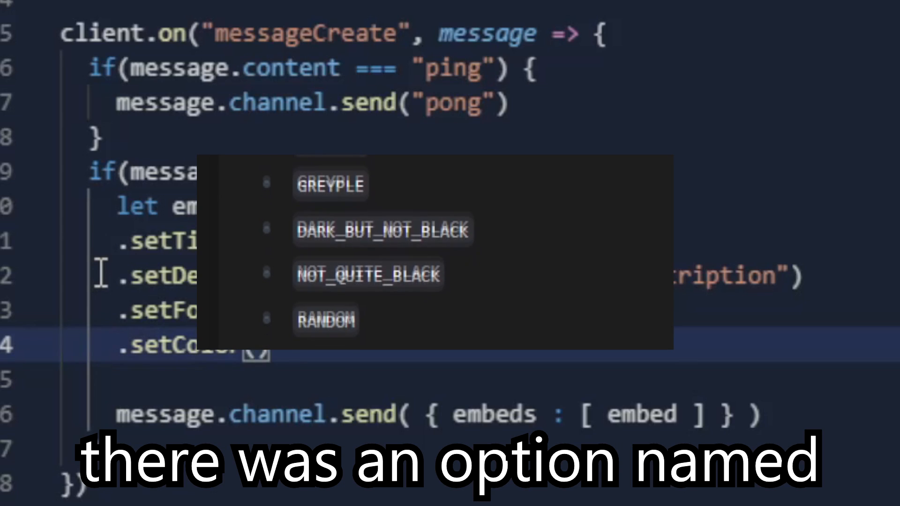
- Replace the RGB array with setColor("RANDOM") and test the embed in Discord
key(Escape)
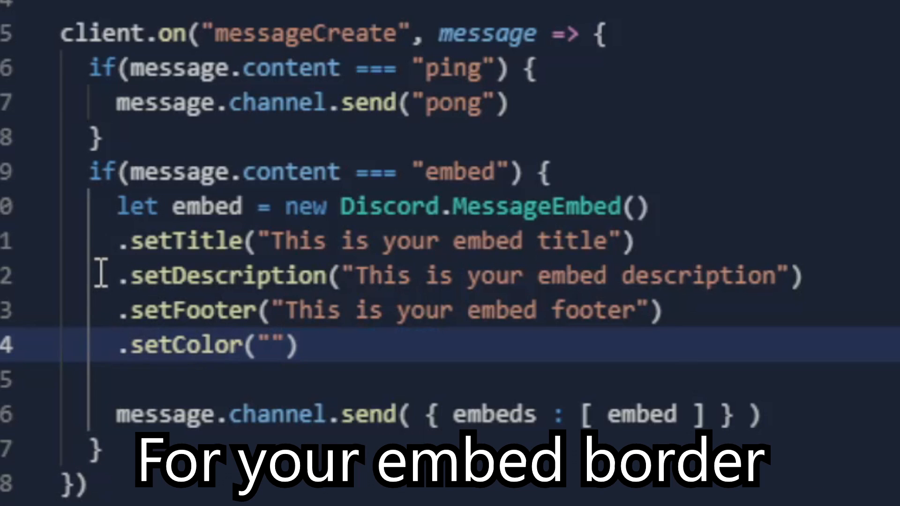
text(RAND)
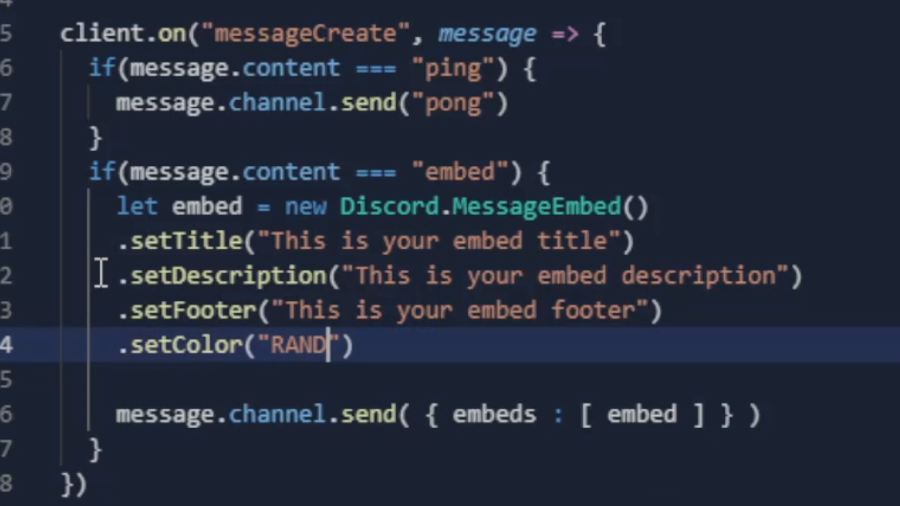
text(e)
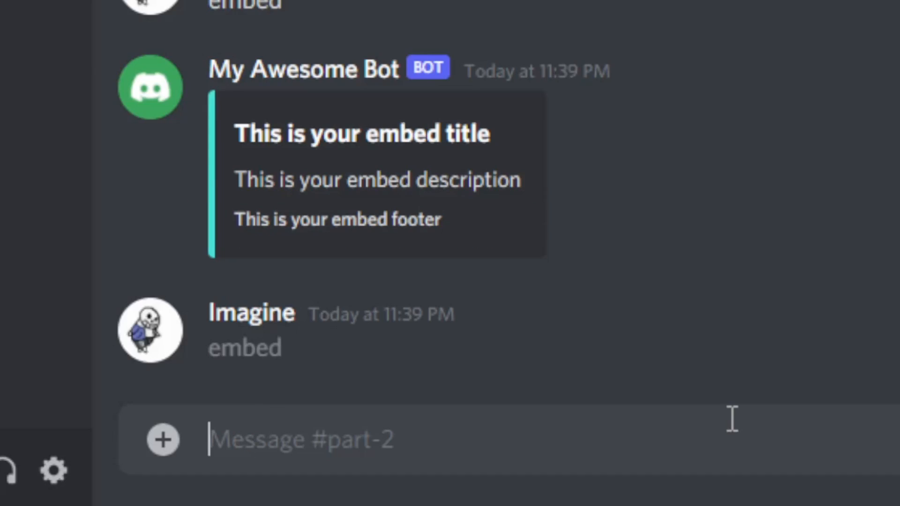
key(Return)
text(.)
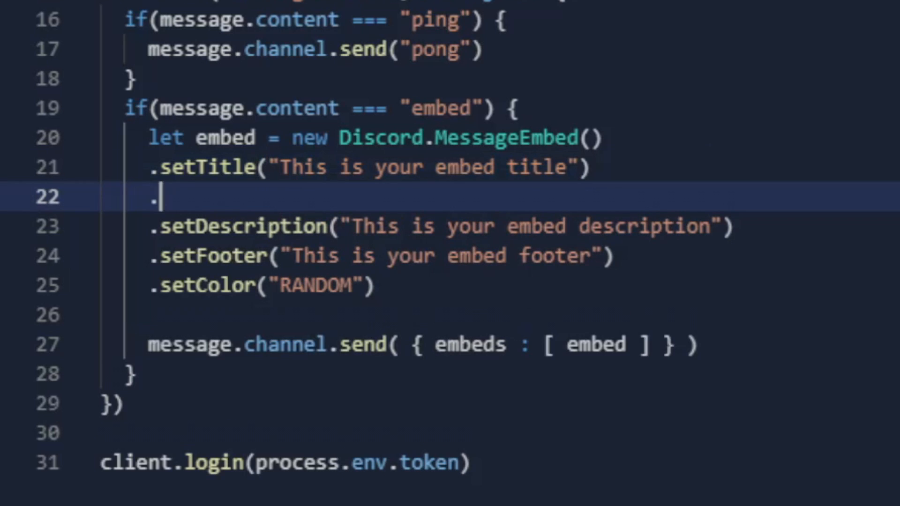
text(setURL()
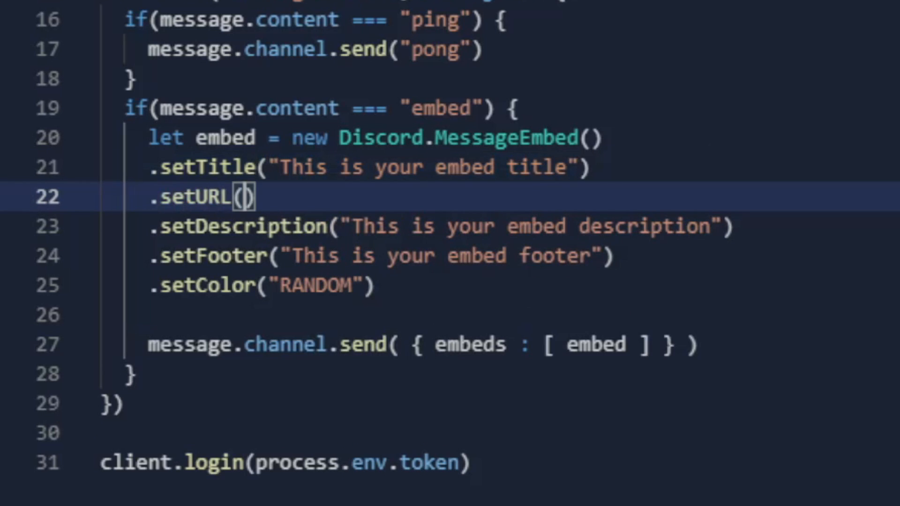
text(")
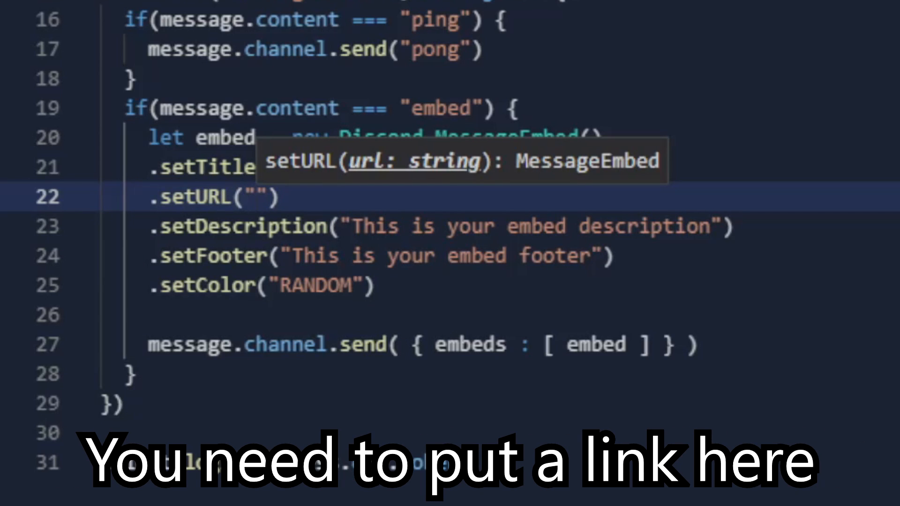
text(https://youtube.com/)
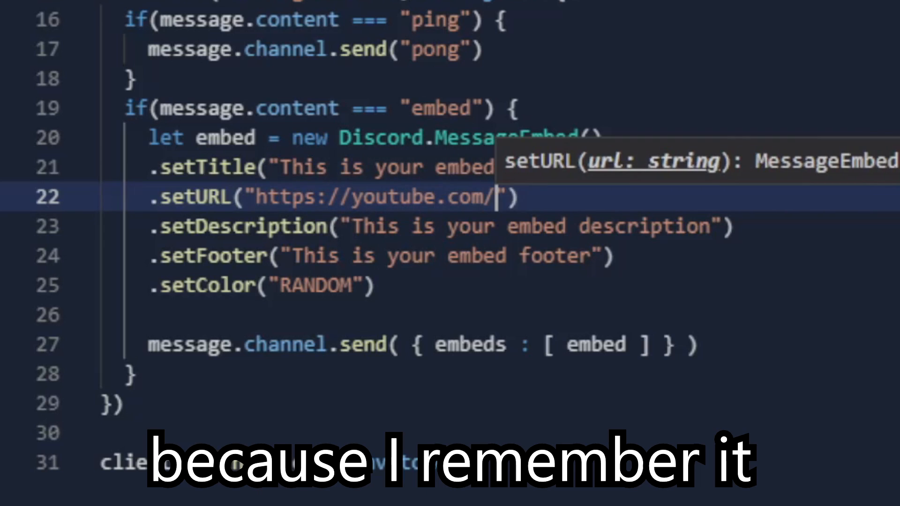
text(imaginegamingplay)
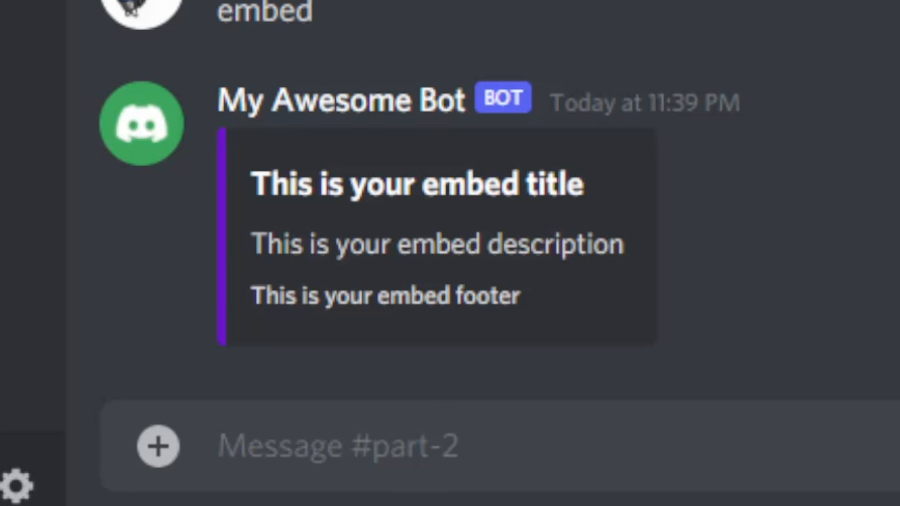
text(embed)
key(Return)
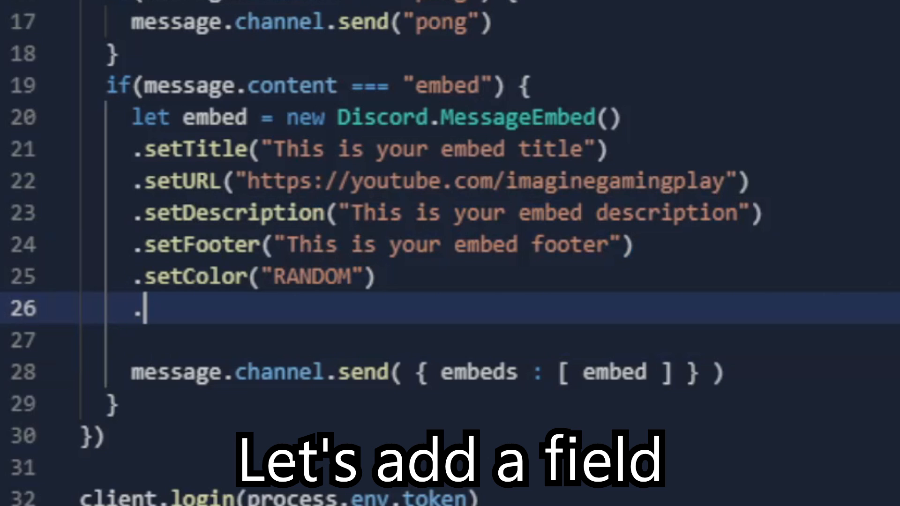
text(addField()
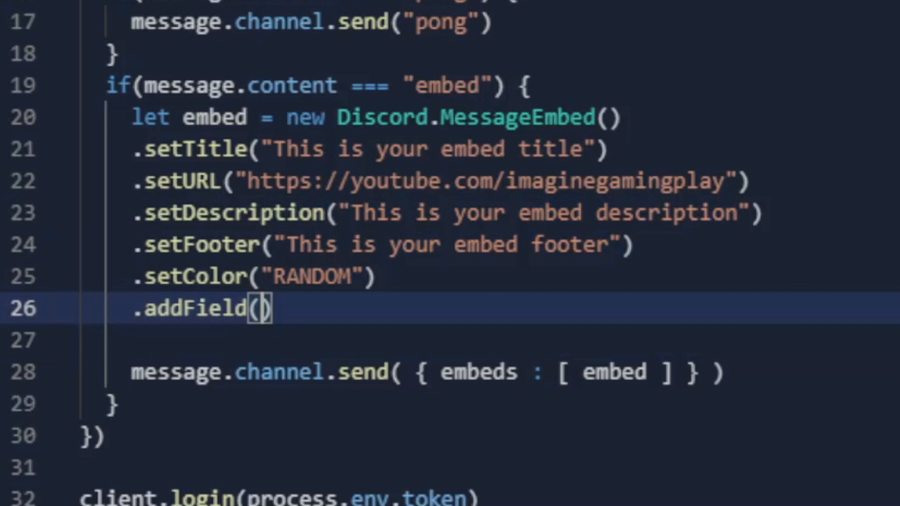
text("Name)
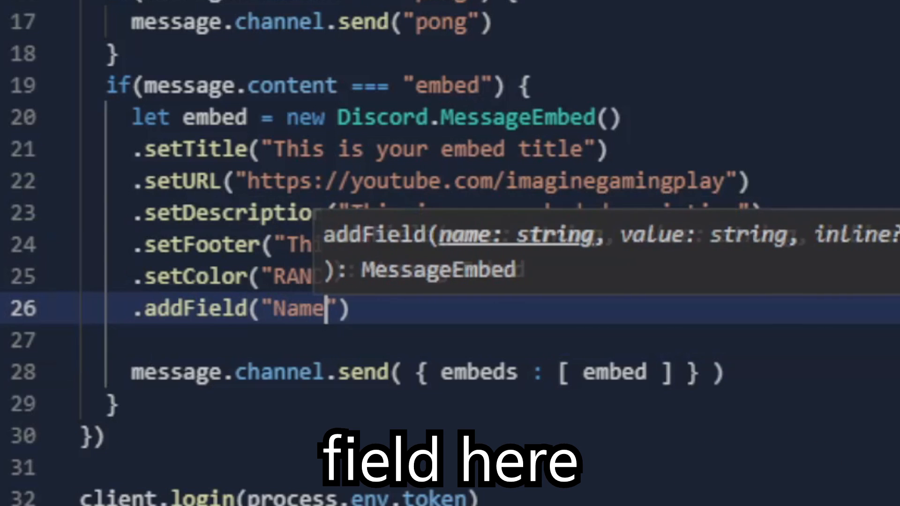
text( of the field)
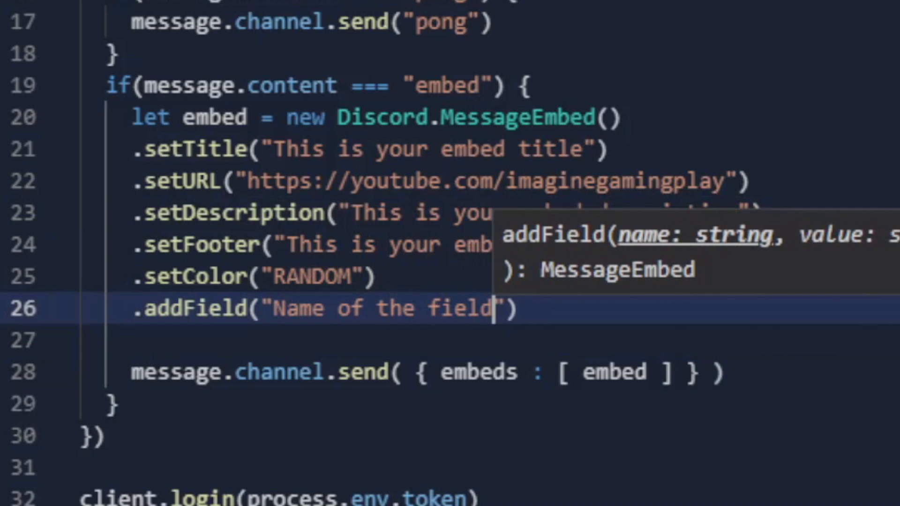
text(", "Value)
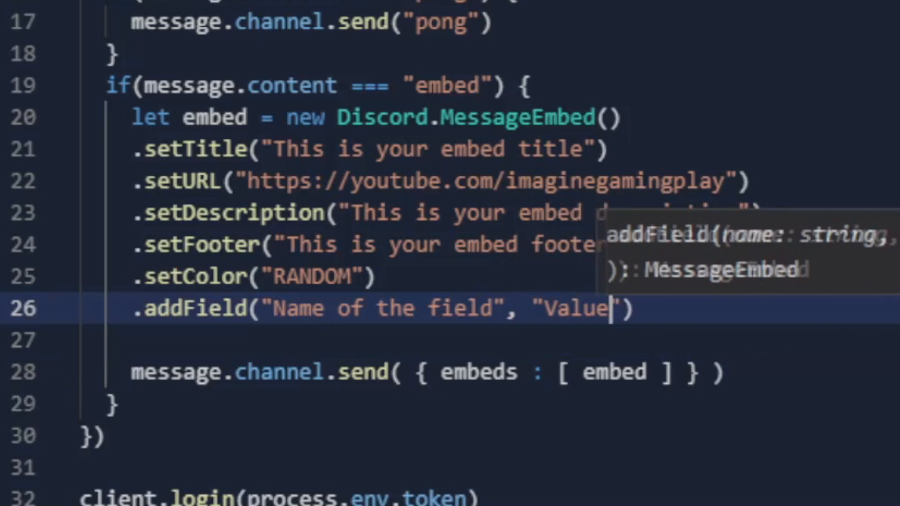
text( of the field)
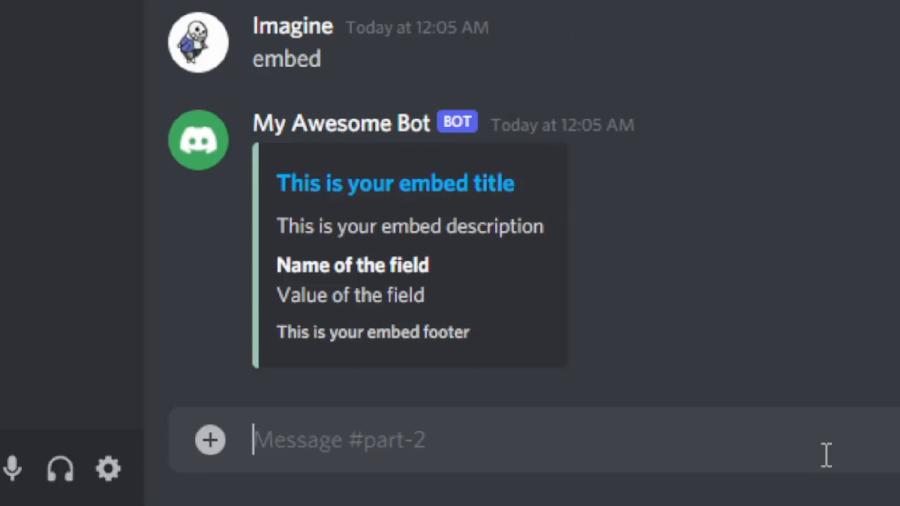
text(.addFie)
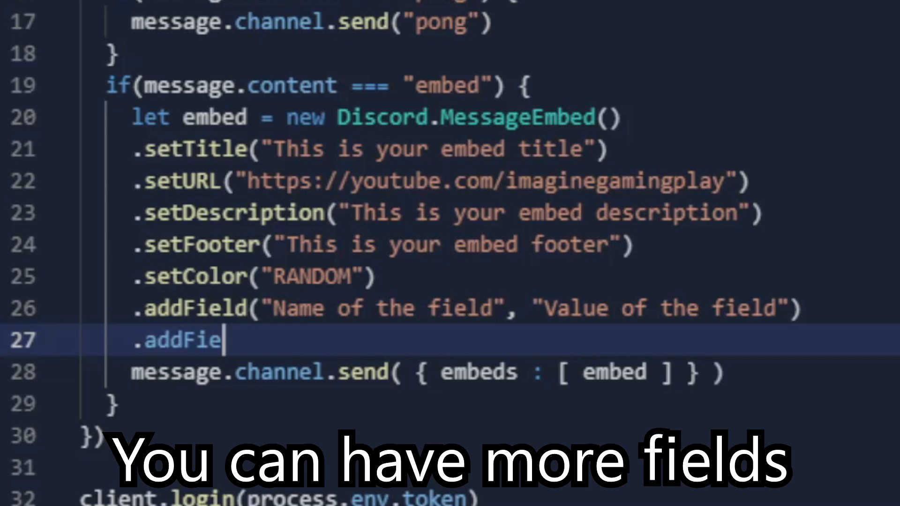
text(ld("Subscribe tro)
- Add four addField lines, from Name of the field to a Fourth Field subscribe reminder
key(BackSpace)
key(BackSpace)
text(o)
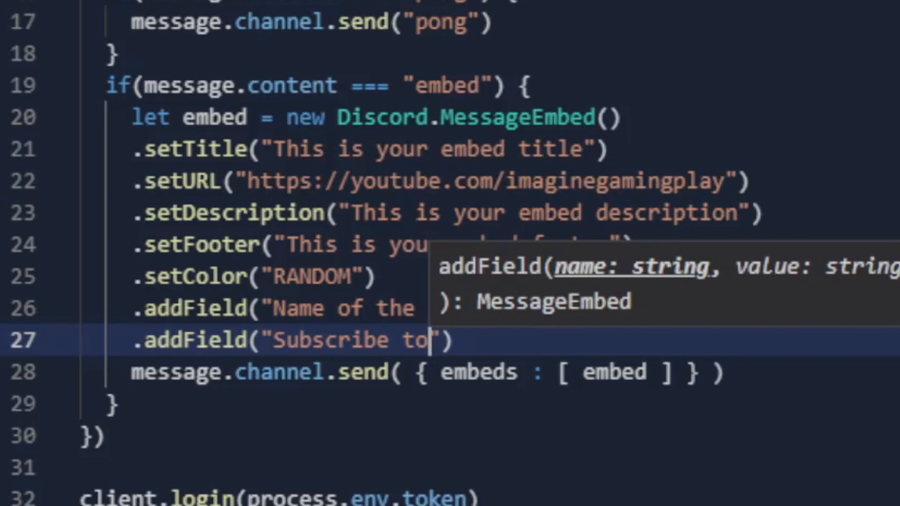
text(", "Imagine Gaming)
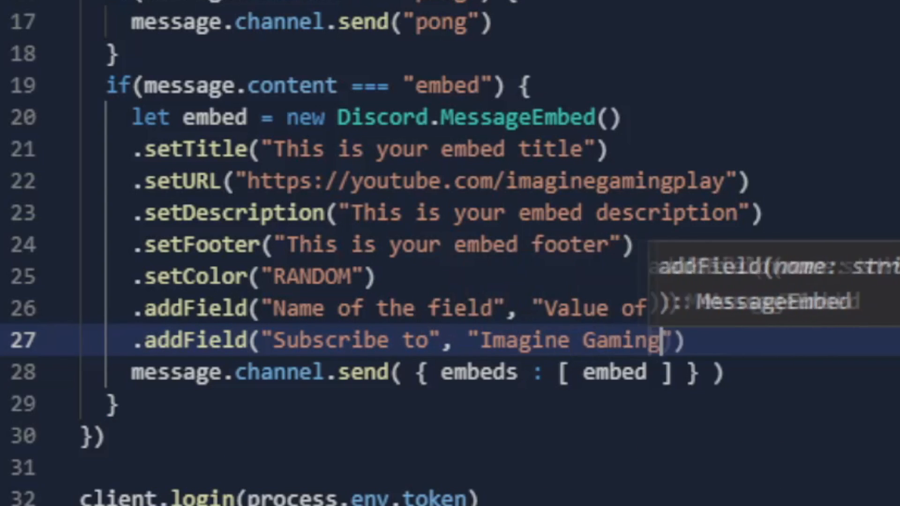
text( Play")
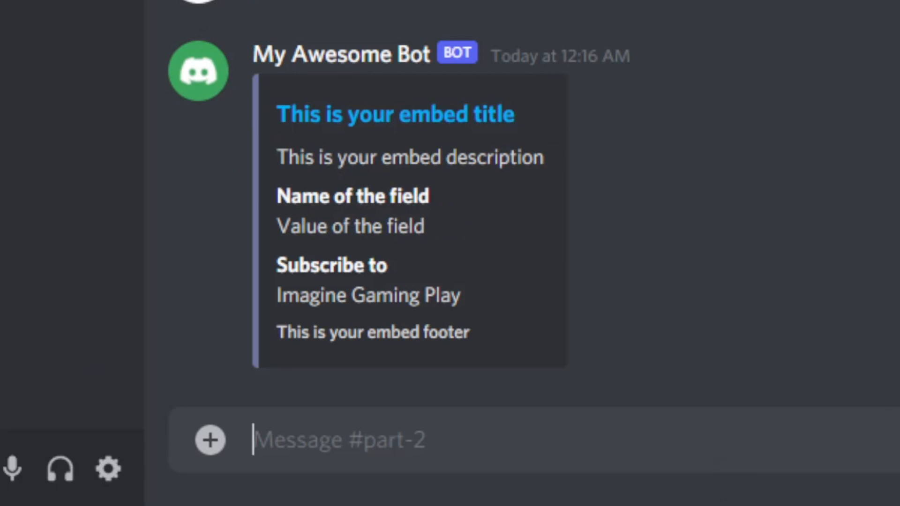
mouse_move(408, 211)
text(.addField("Third Field)
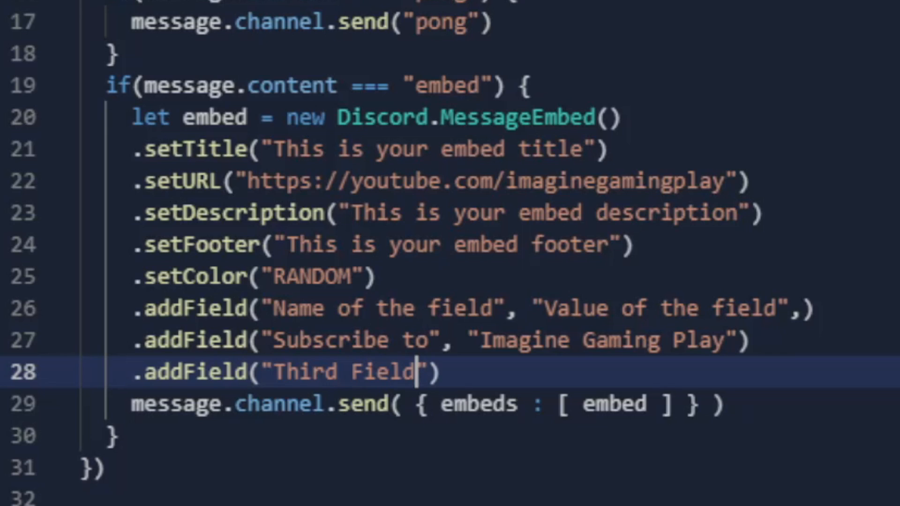
text(, "i dont know what to put here)
key(End)
key(Return)
text(.)
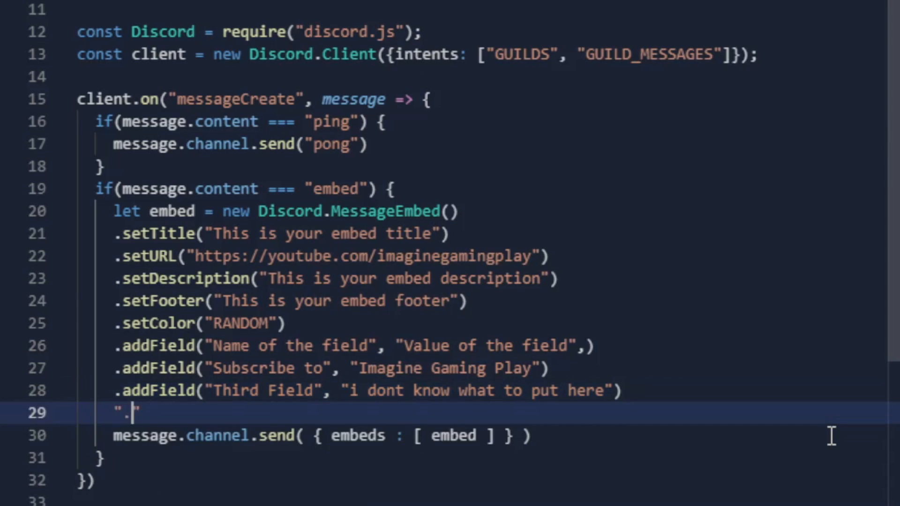
text(addField("Fourth Field", "dont forget to subscribe so you dont miss the next part)
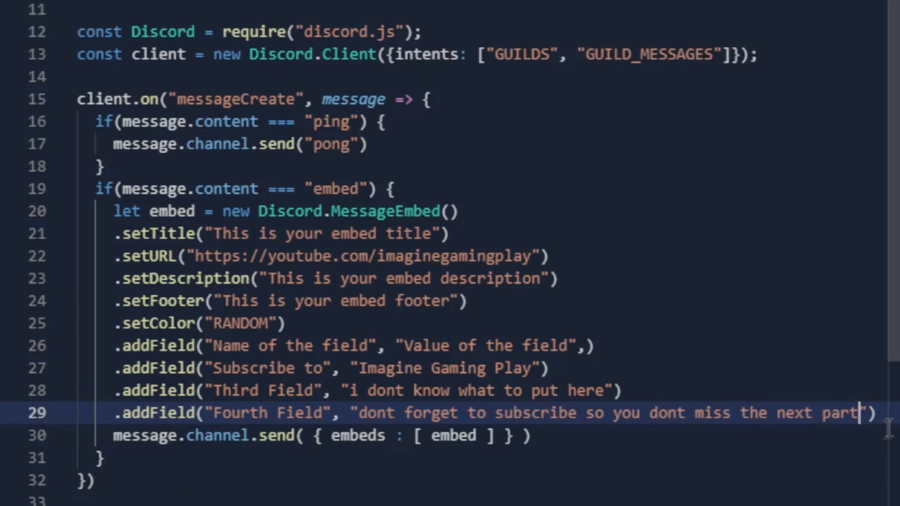
click(858, 311)
click(856, 415)
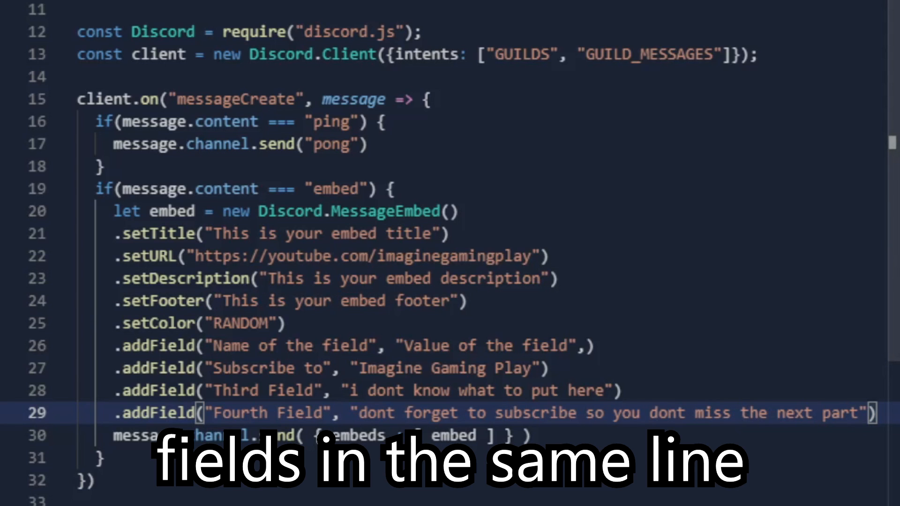
- Append , true to the Name of the field and Subscribe to addField calls to make them inline
click(587, 345)
text(true)
click(749, 369)
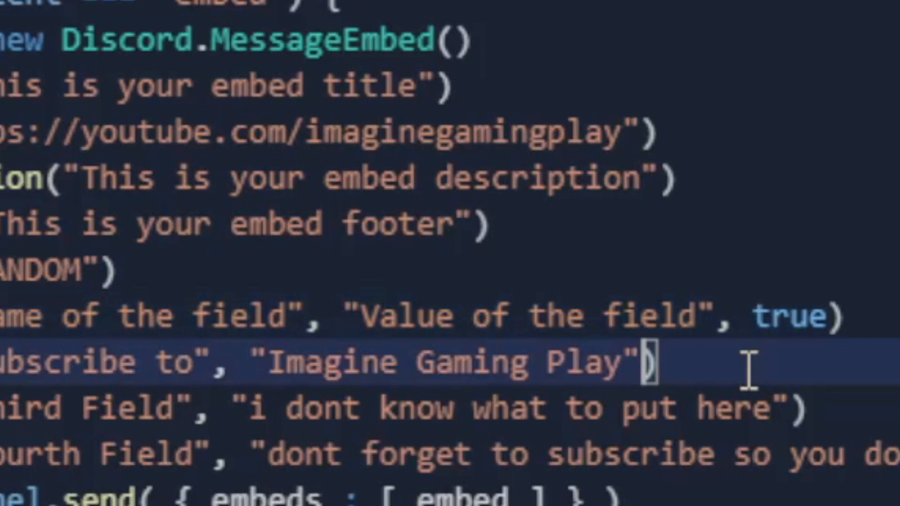
text(, true)
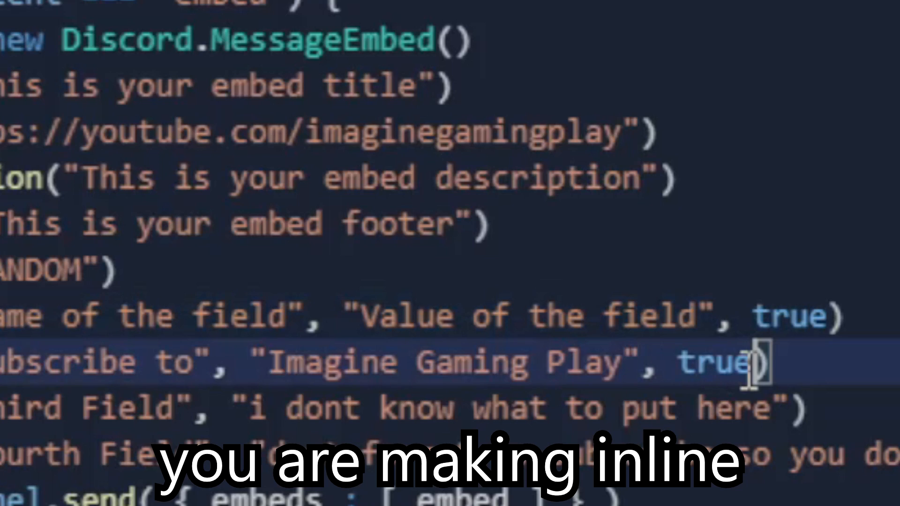
key(Return)
text(.set)
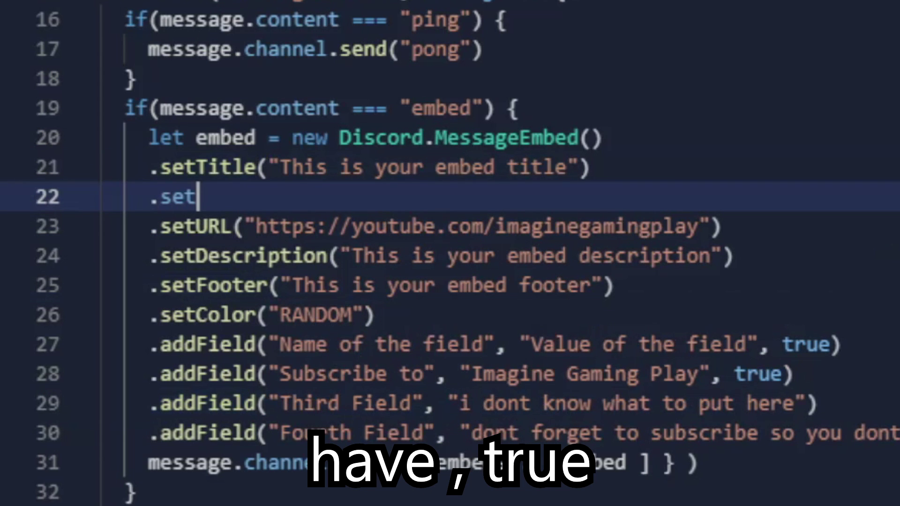
text(Author()
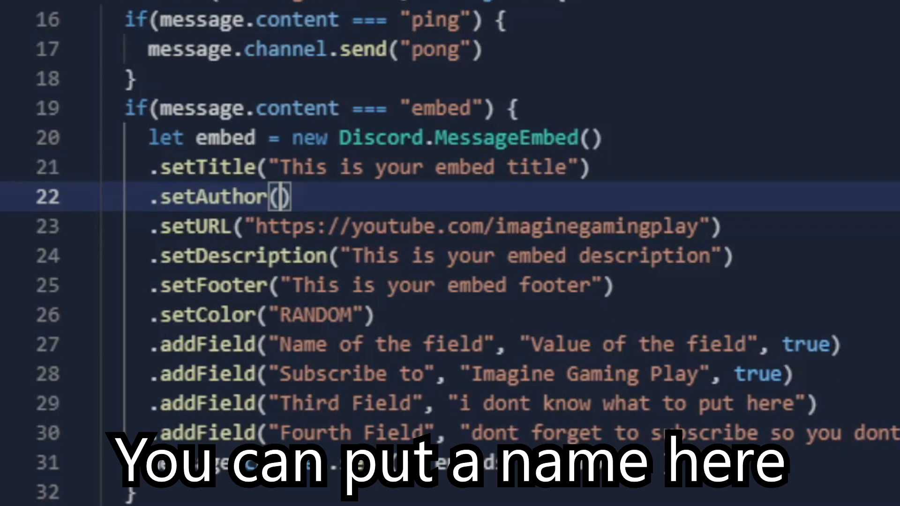
text("Some na)
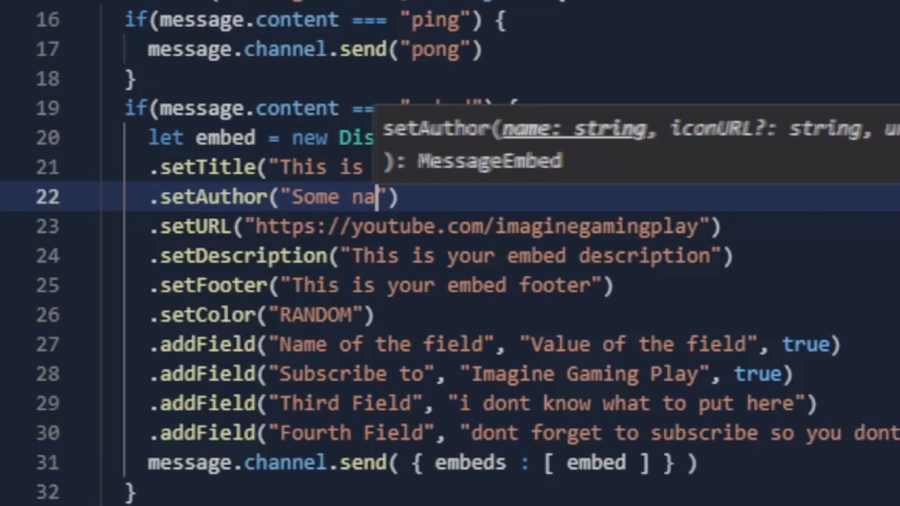
text(me here)
- Add .setAuthor("Some name here", emoji image link), test in Discord, then clear its arguments
key(End)
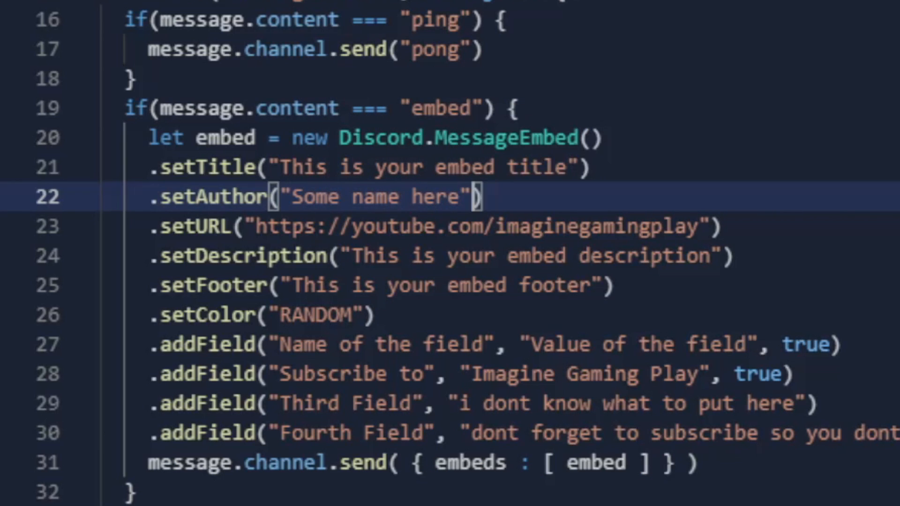
text(")
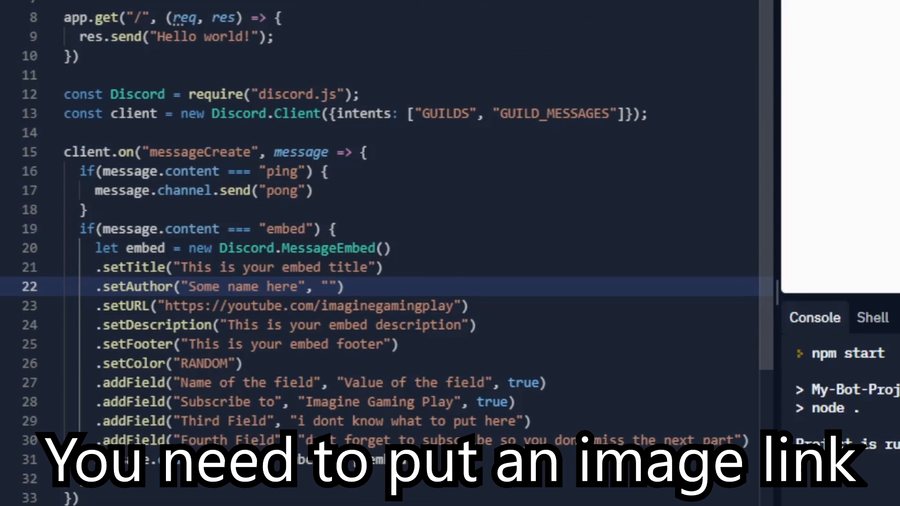
text(https://cdn.discordapp.com/emojis/894221135212871750.png?size=96)
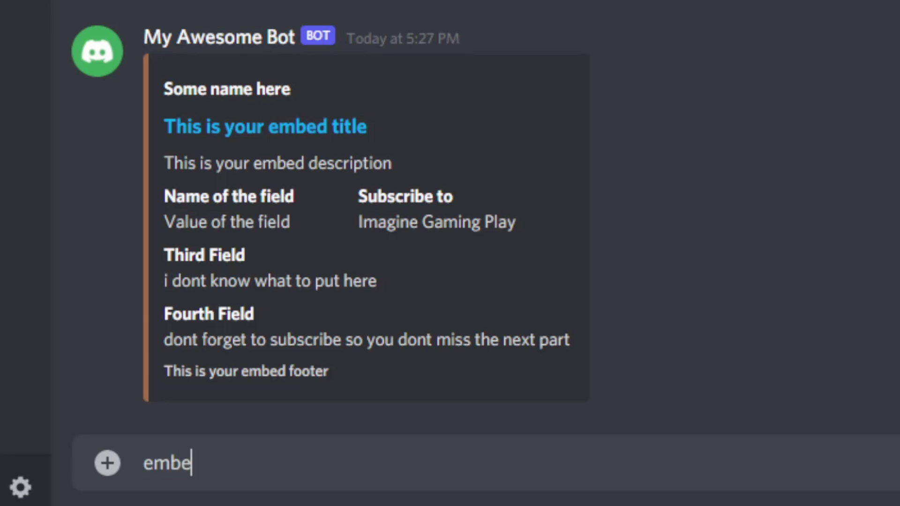
text(d)
key(Return)
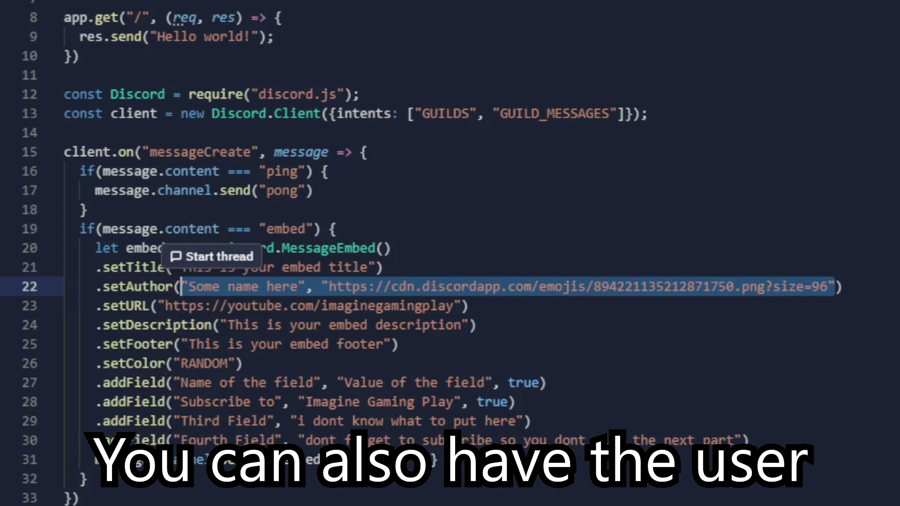
key(BackSpace)
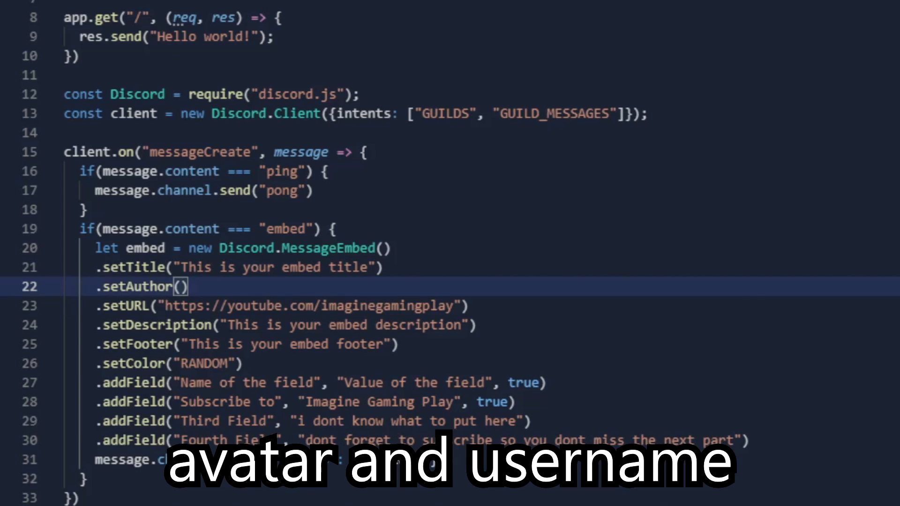
text(message.au)
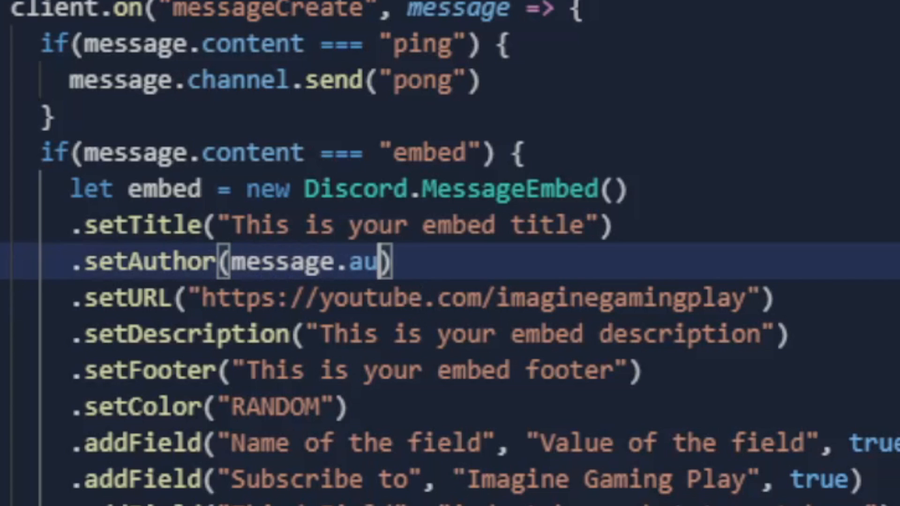
text(thor.username, message.a)
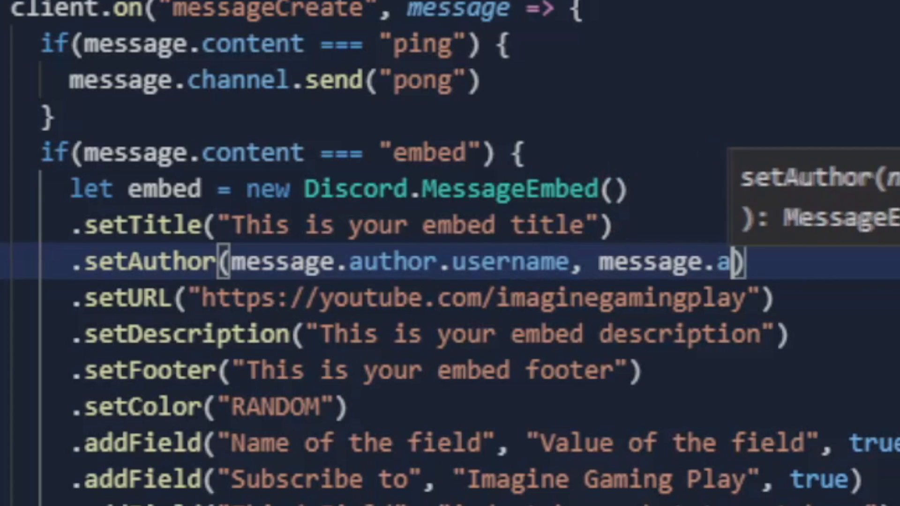
text(uthor.displayAva)
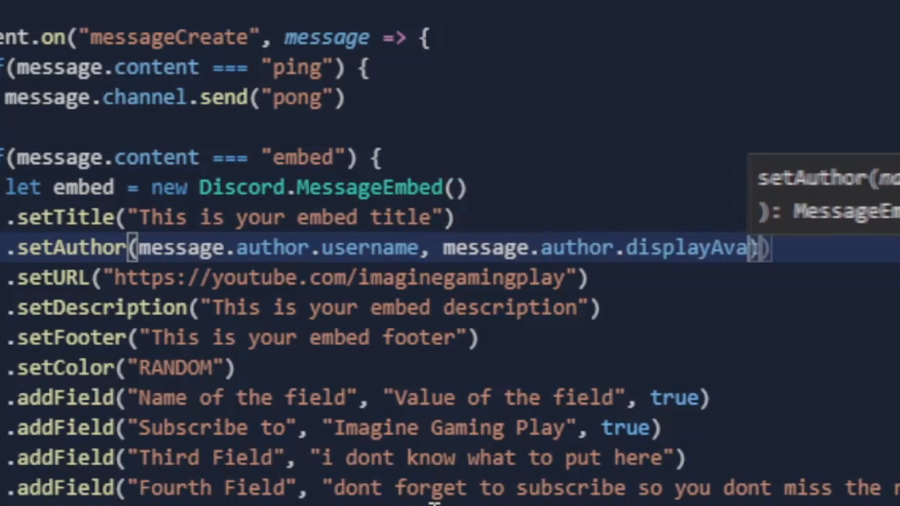
text(tarURL()))
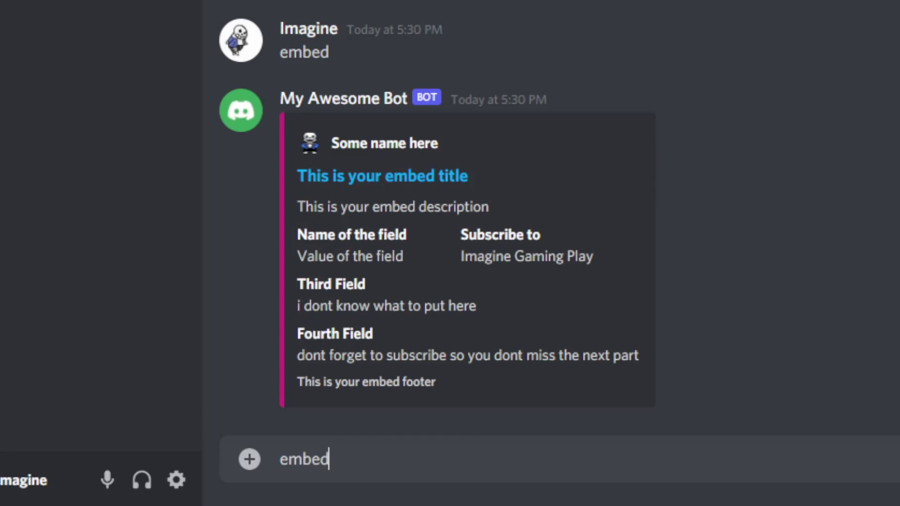
- Send the embed command in Discord to check the author shows the sender's username and avatar
key(Return)
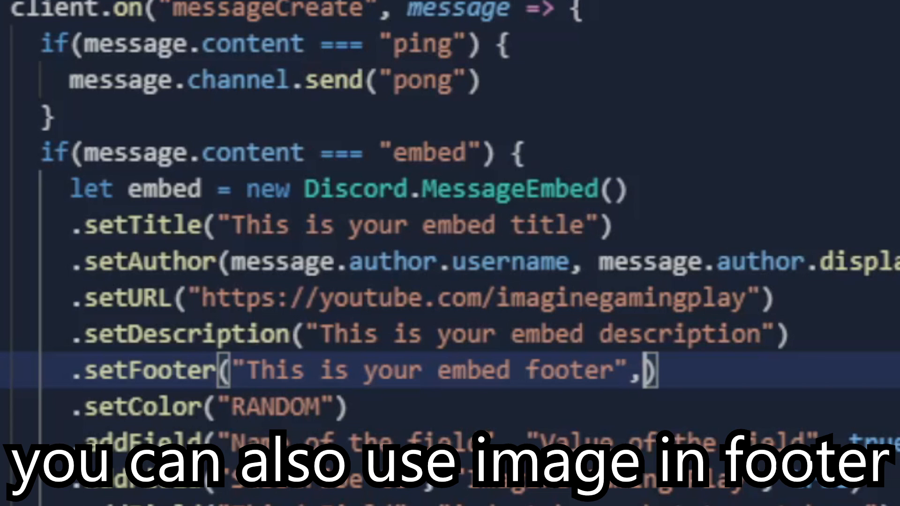
text( message.)
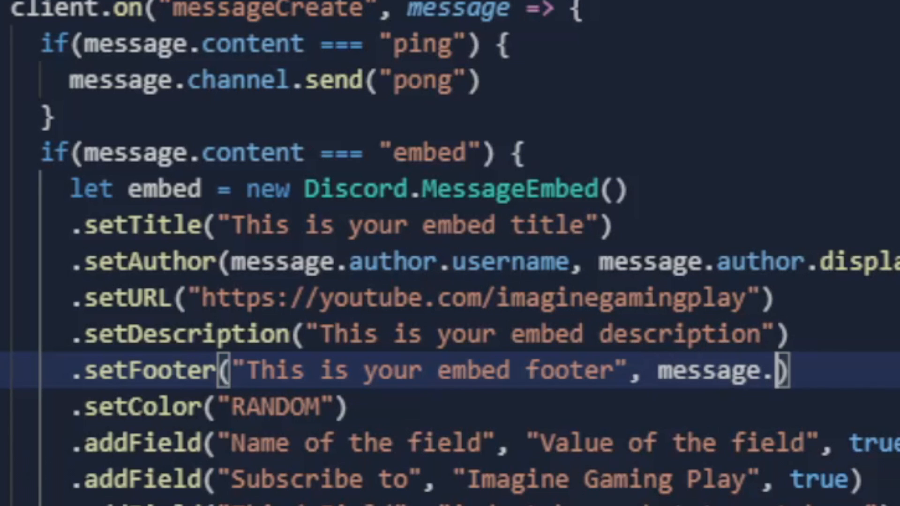
text(author.displayAv)
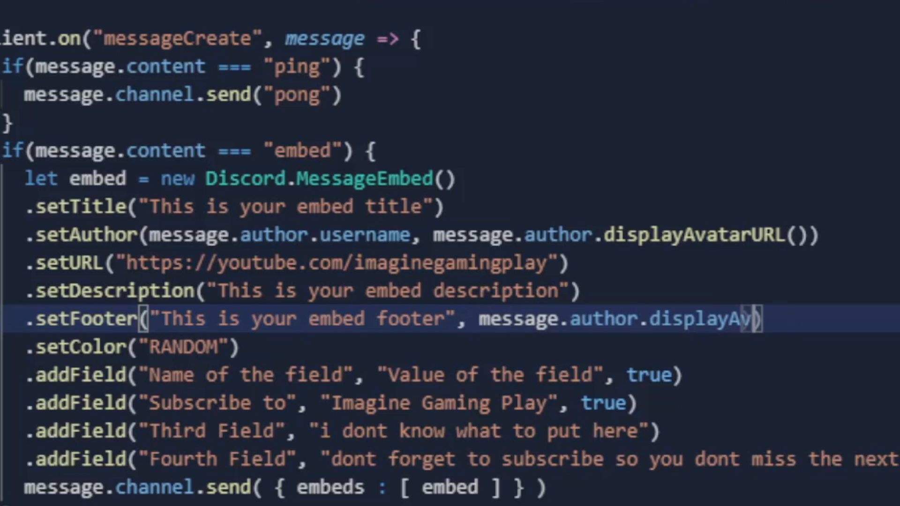
text(atarURL())
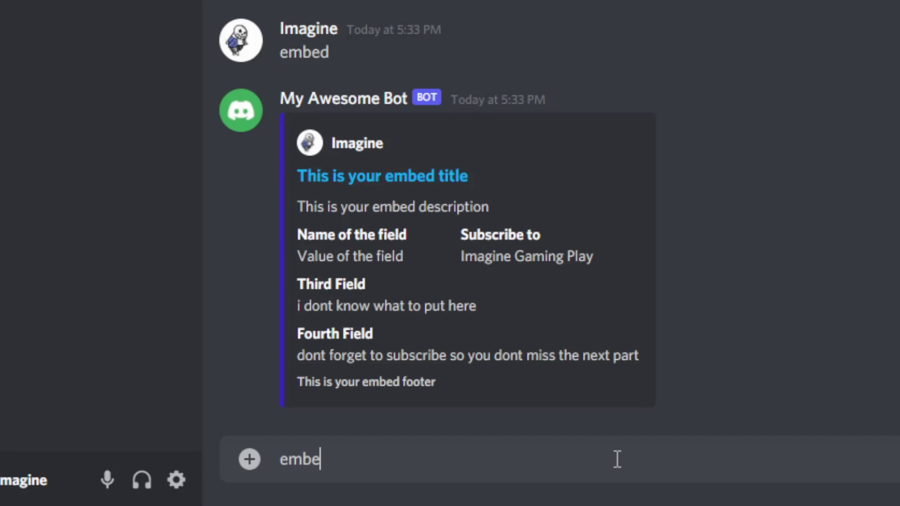
text(d)
- Test the footer avatar, then replace the Third Field placeholder value with message.author.username
key(Return)
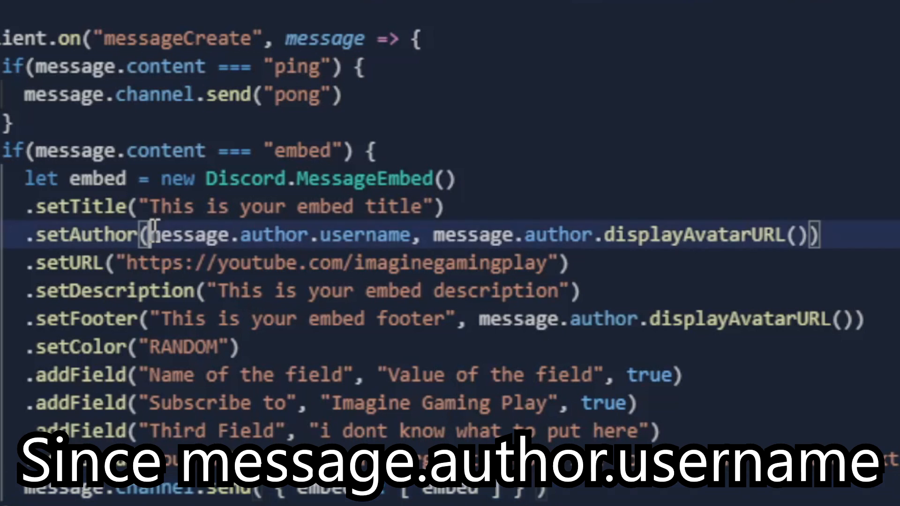
drag(149, 234, 410, 234)
click(634, 375)
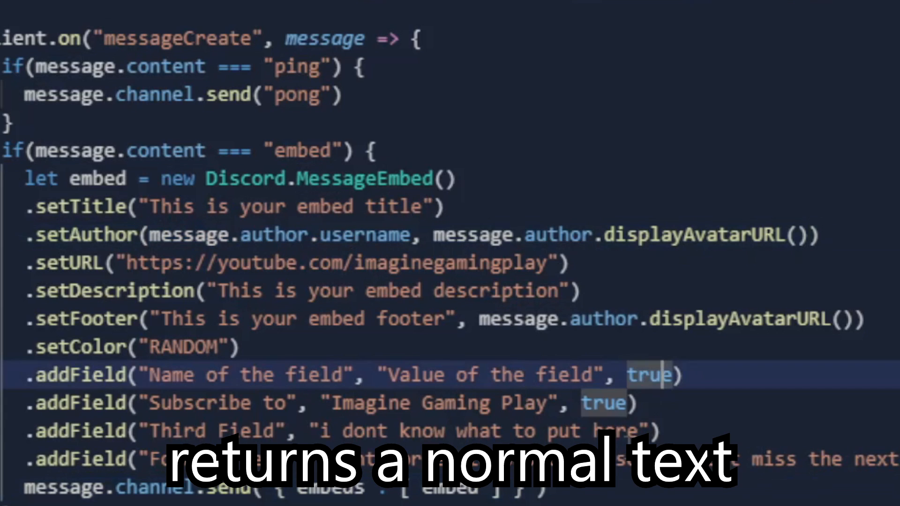
click(653, 431)
key(BackSpace)
key(BackSpace)
key(BackSpace)
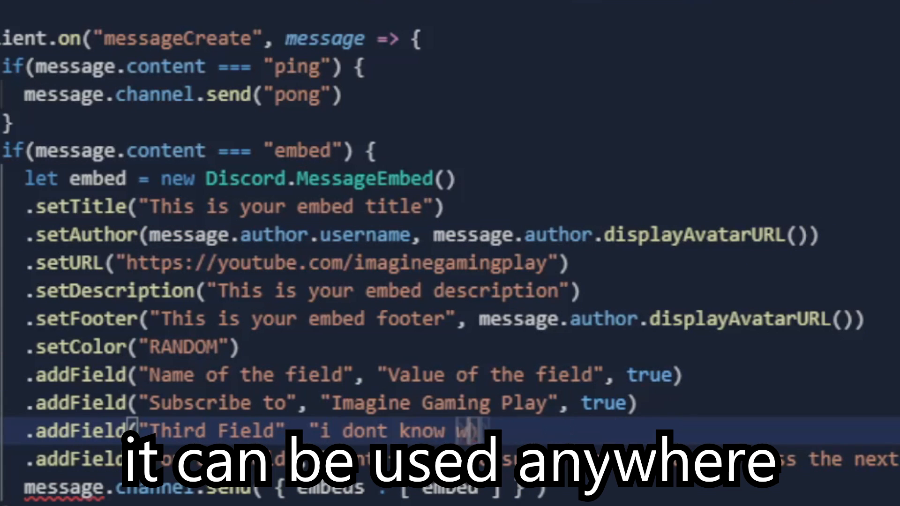
key(BackSpace)
key(BackSpace)
key(BackSpace)
key(BackSpace)
key(BackSpace)
key(BackSpace)
text(essa)
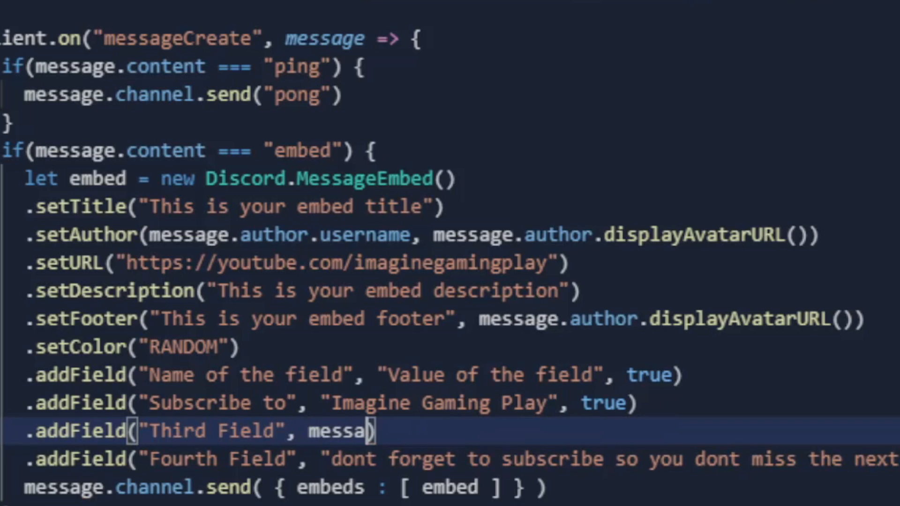
text(ge.author.use)
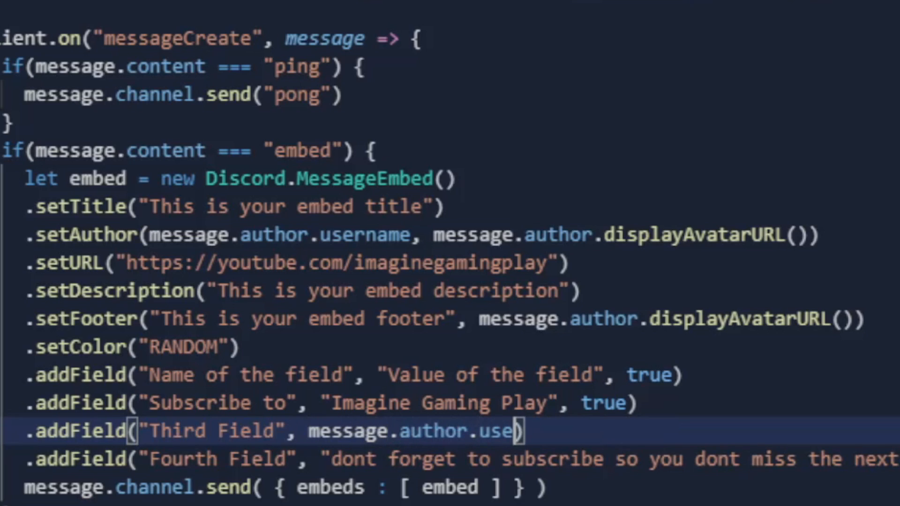
text(rname)
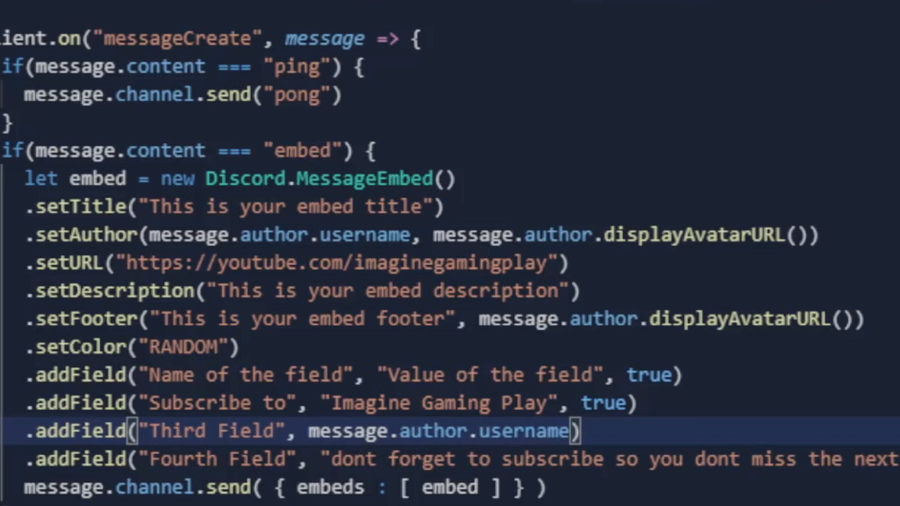
- Send the embed command in Discord to confirm the third field reads Imagine
key(alt+Tab)
text(embed)
key(Return)
text(\)
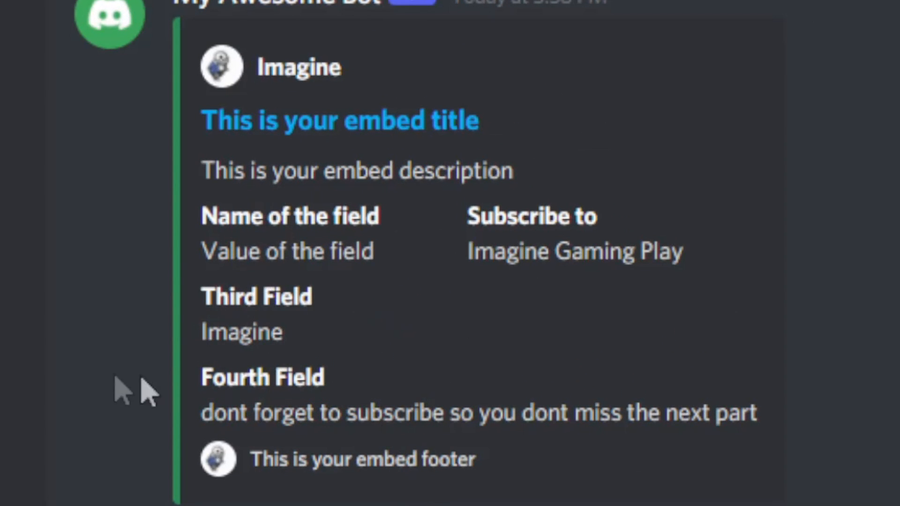
- Add .setThumbnail(message.author.displayAvatarURL()) and test the thumbnail in Discord
key(alt+Tab)
text(.setThu)
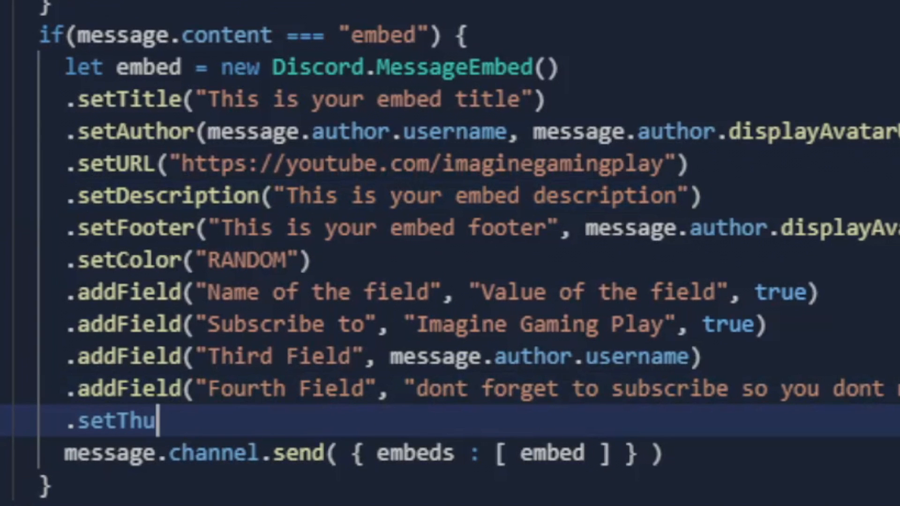
text(mbnail()
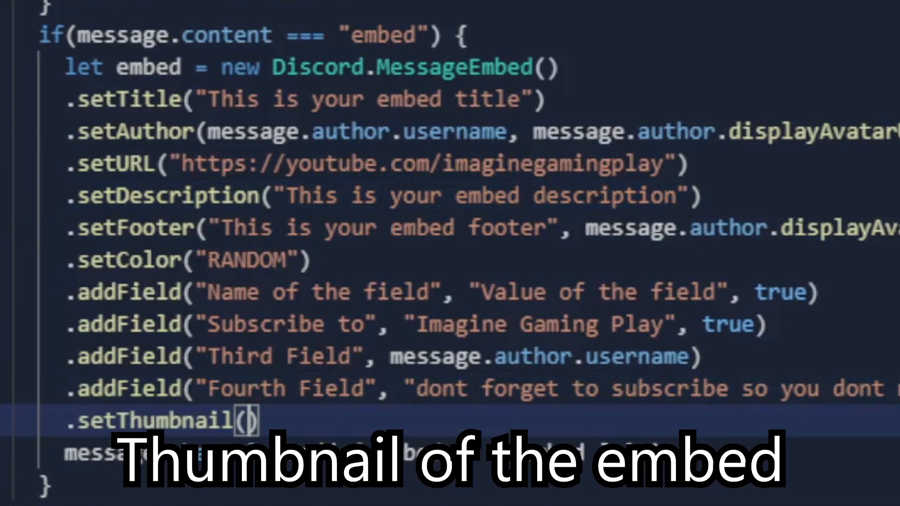
text(")
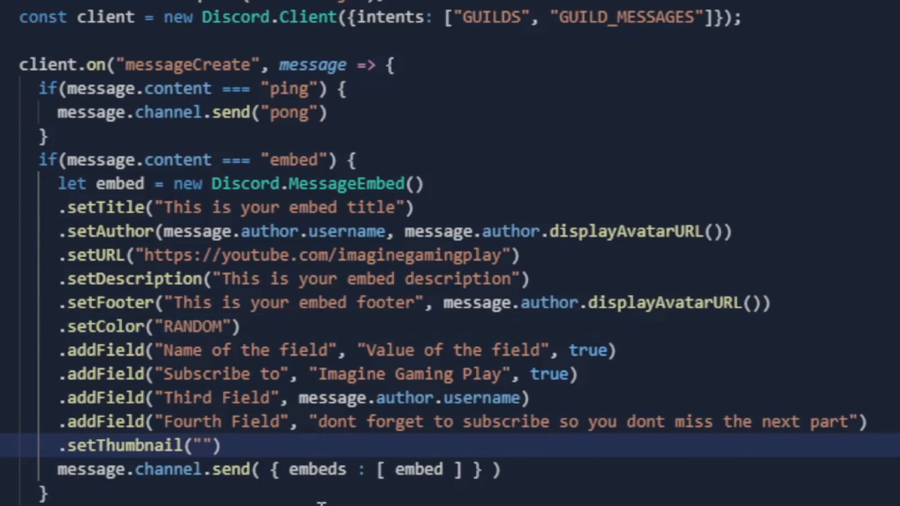
text(https://cdn.discordapp.com/emojis/894221135212871750.png?size=96)
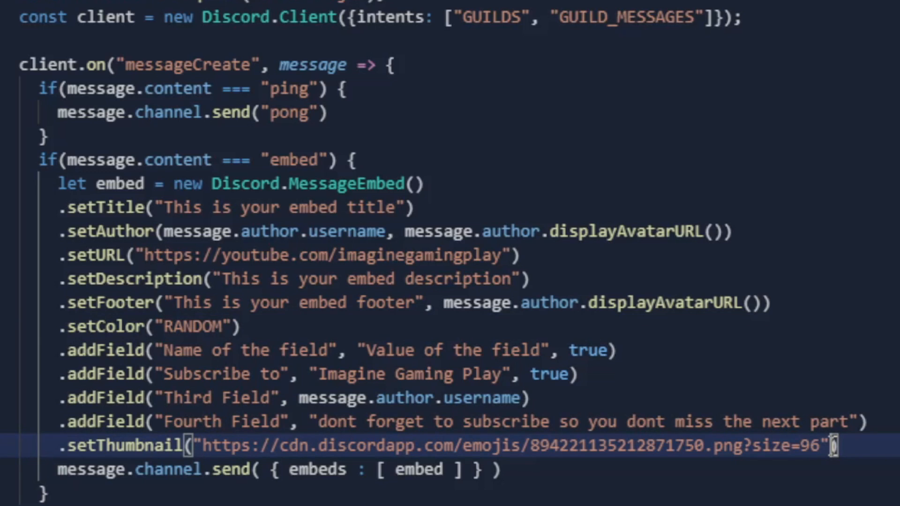
key(ctrl+shift+Left)
key(ctrl+shift+Left)
key(ctrl+shift+Left)
key(ctrl+shift+Left)
key(ctrl+shift+Left)
key(ctrl+shift+Left)
key(ctrl+c)
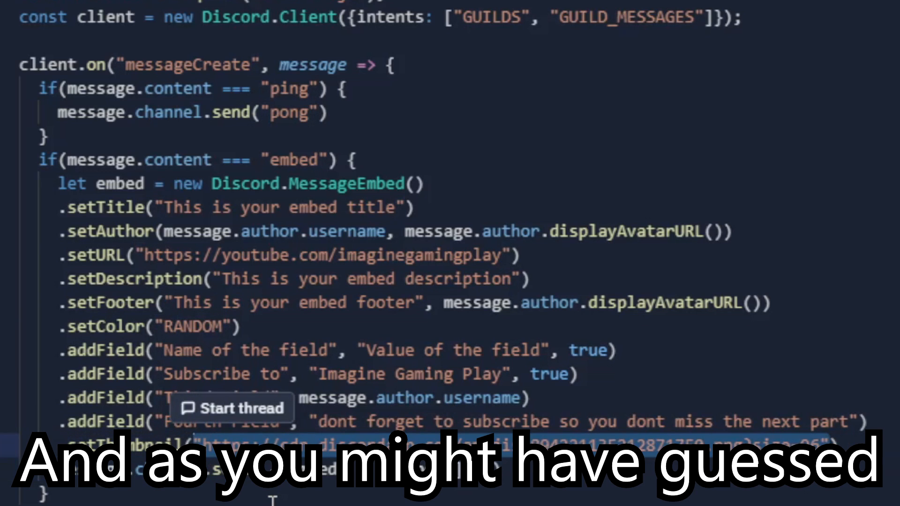
text(message.autho)
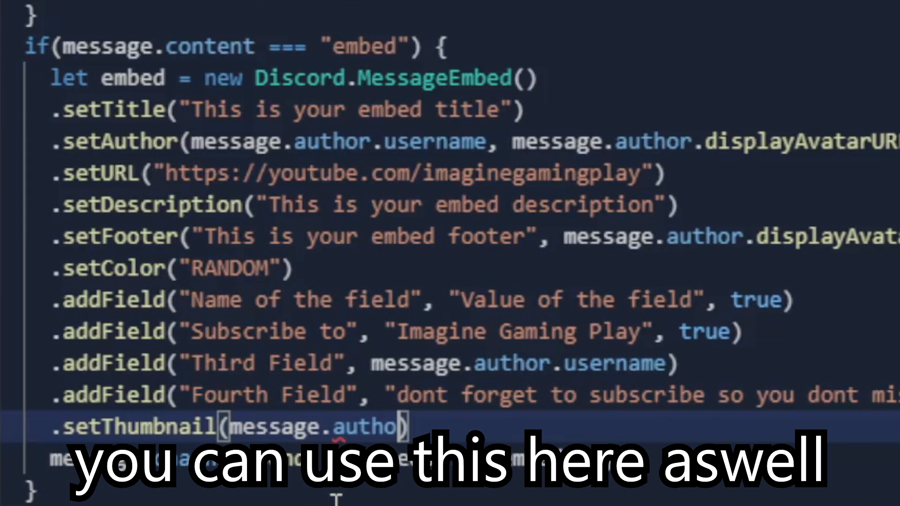
text(r.displyAvata)
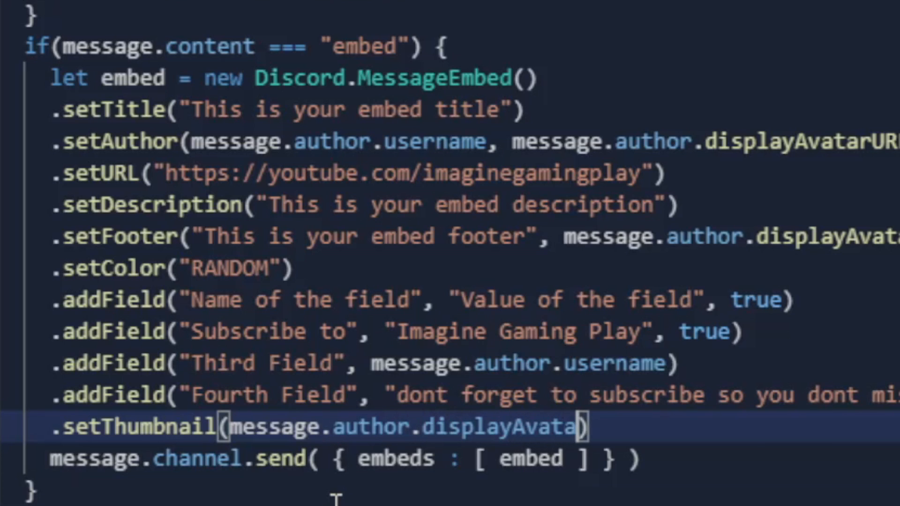
text(RL()
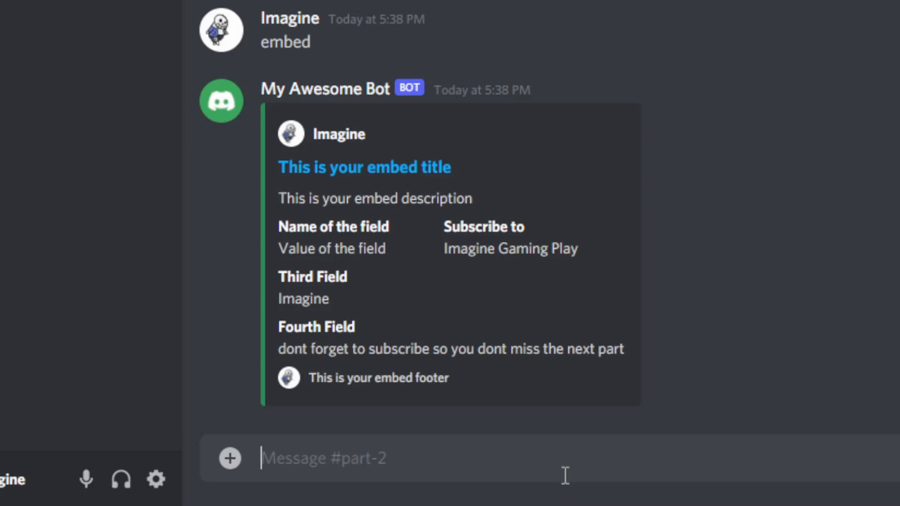
text(e)
text(d)
key(Return)
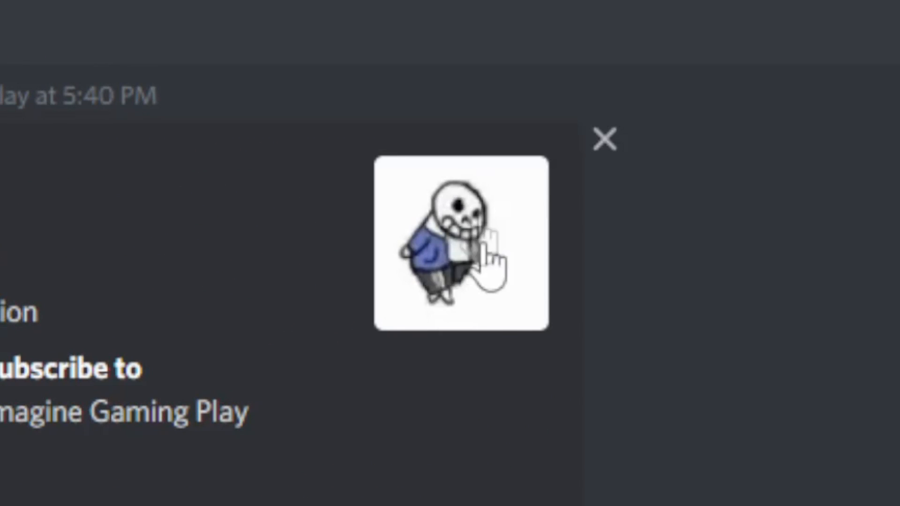
- Add .setImage with the cdn.discordapp.com emoji link and preview the large image in Discord
key(BackSpace)
text(setImag)
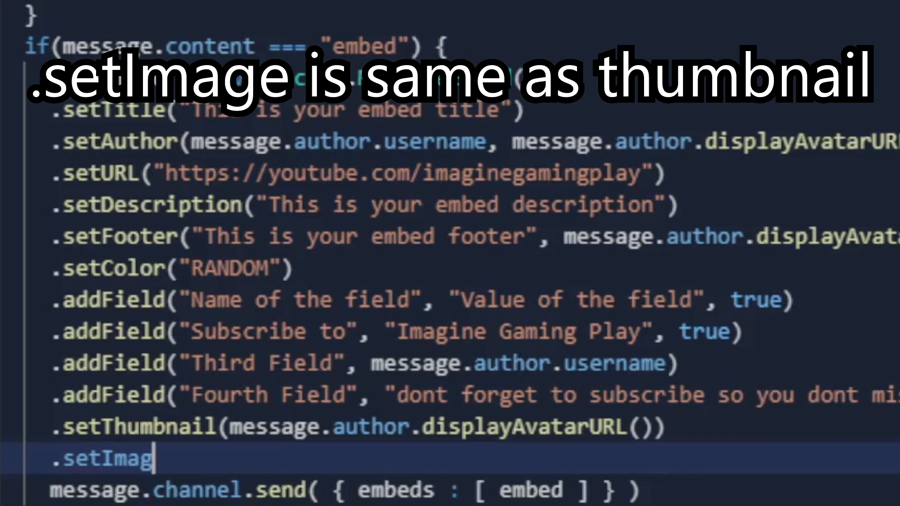
text(e(")
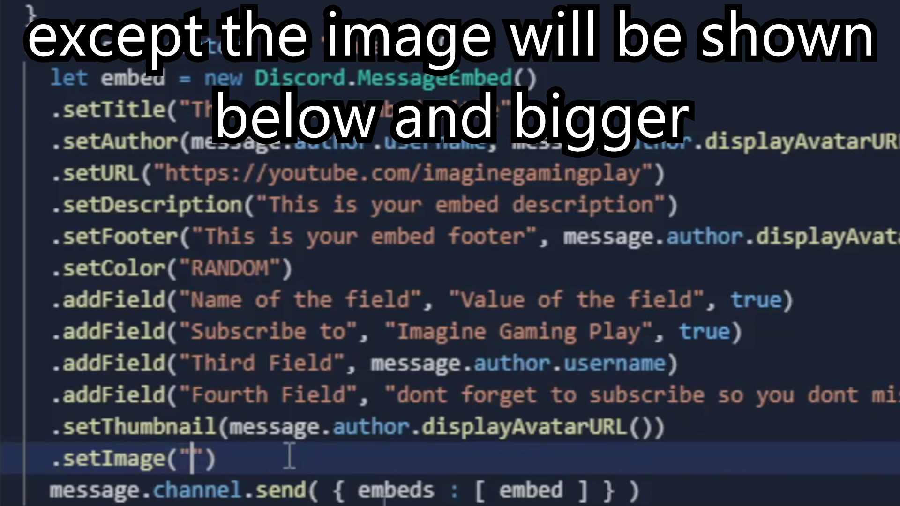
key(ctrl+v)
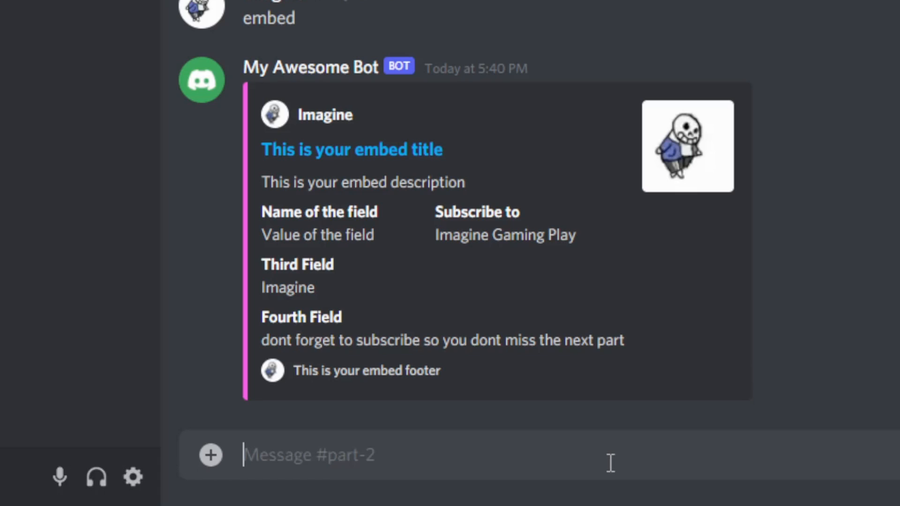
text(embed)
key(Return)
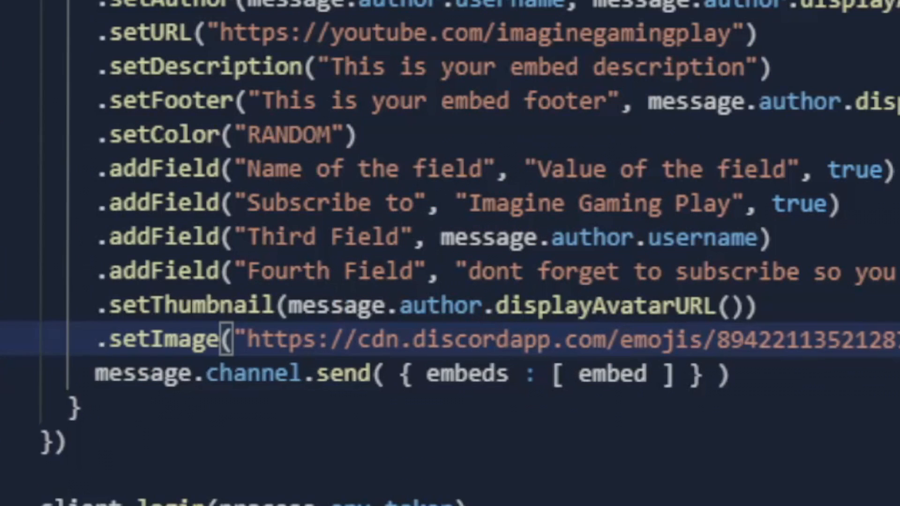
key(Return)
text(.se)
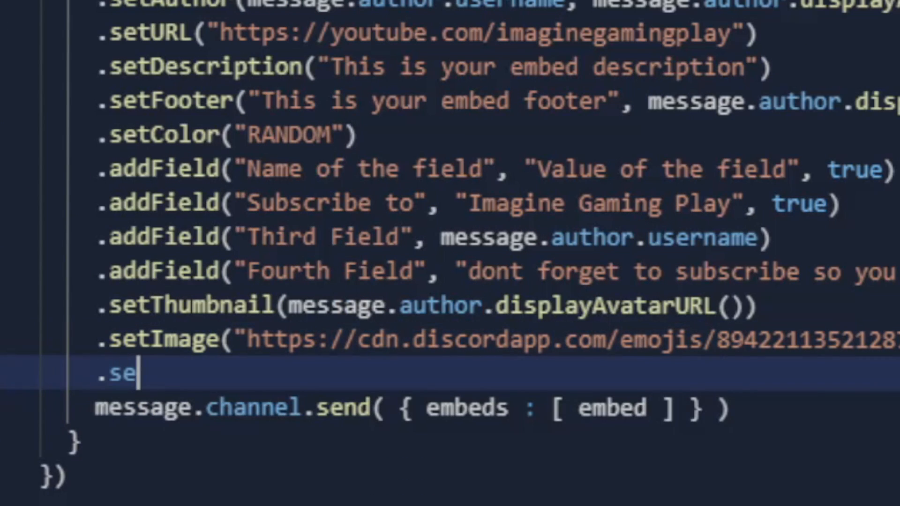
text(tTimestamp())
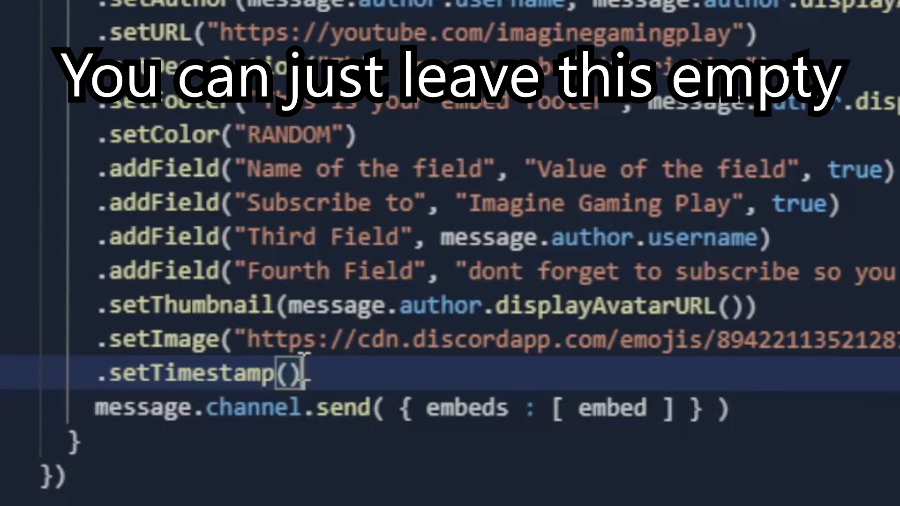
text(embed)
- Add .setTimestamp(new Date("January 24, 2006")) and see the footer date 01/24/2006 in Discord
key(Return)
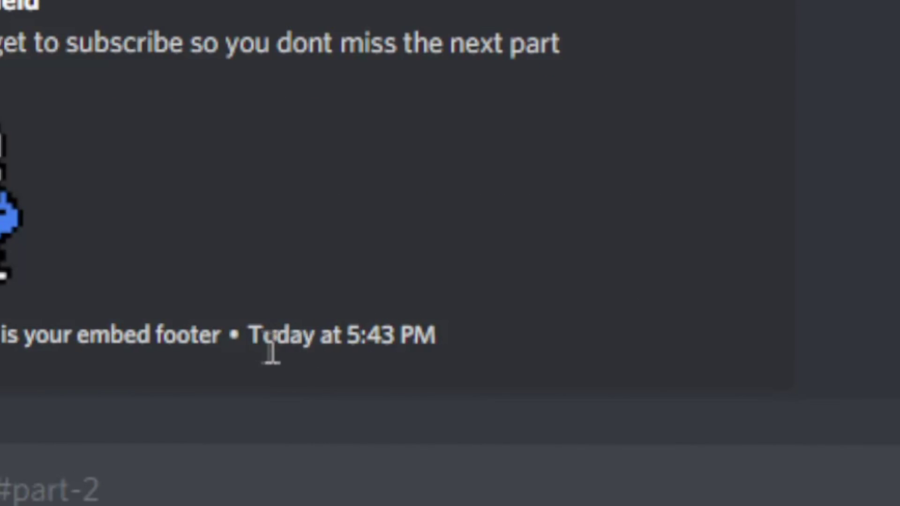
text(new )
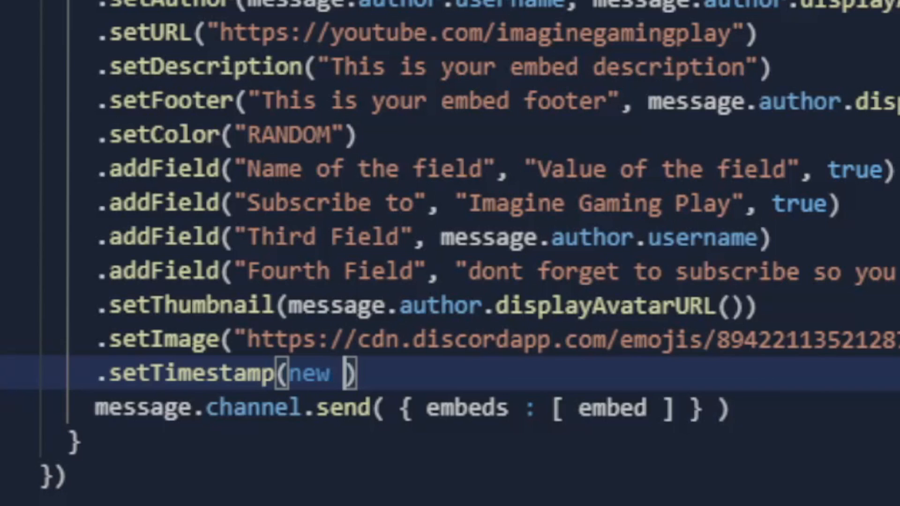
text(Date(")
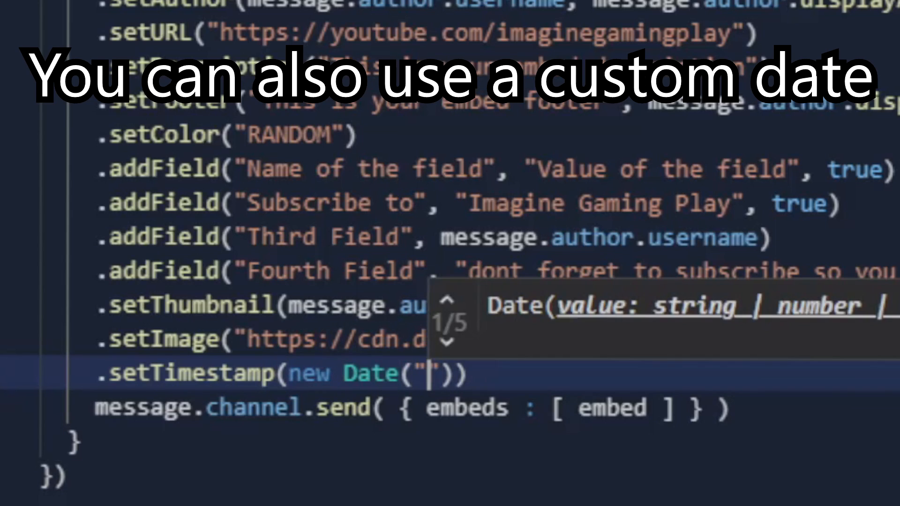
text(January )
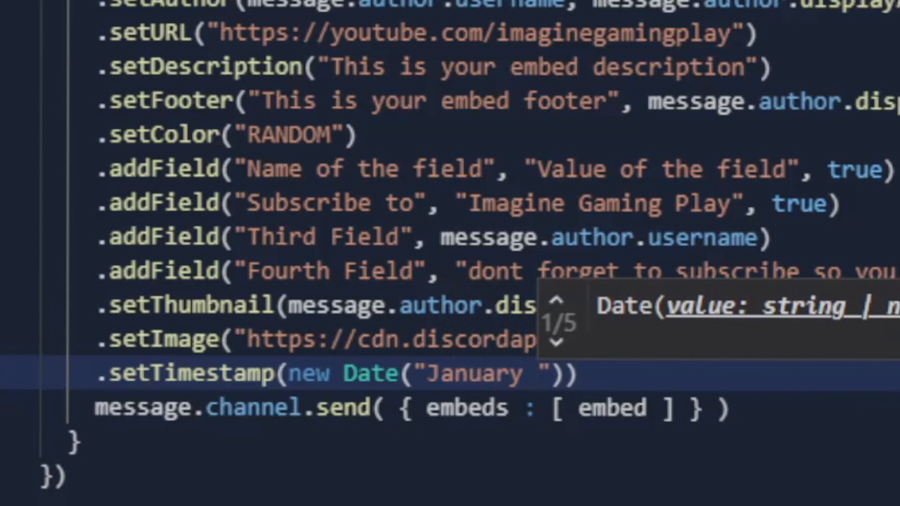
text(24, 2006)
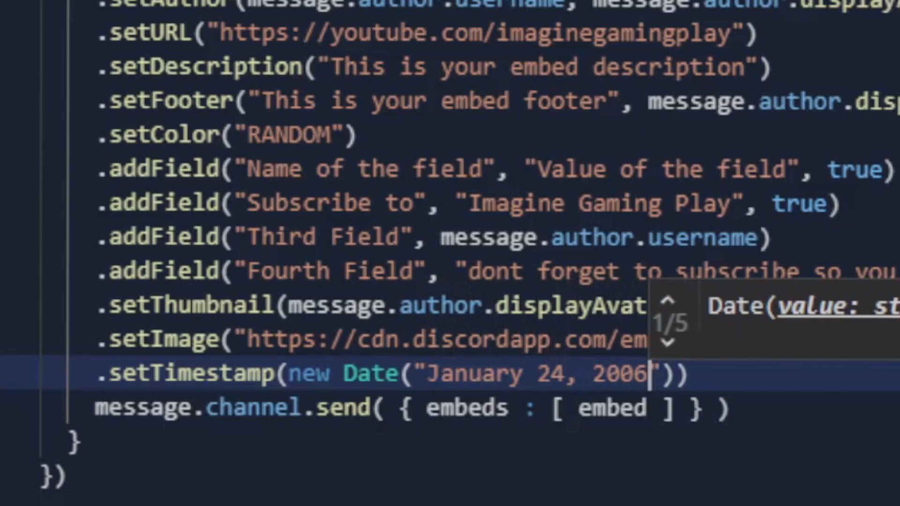
text(bed)
key(Return)
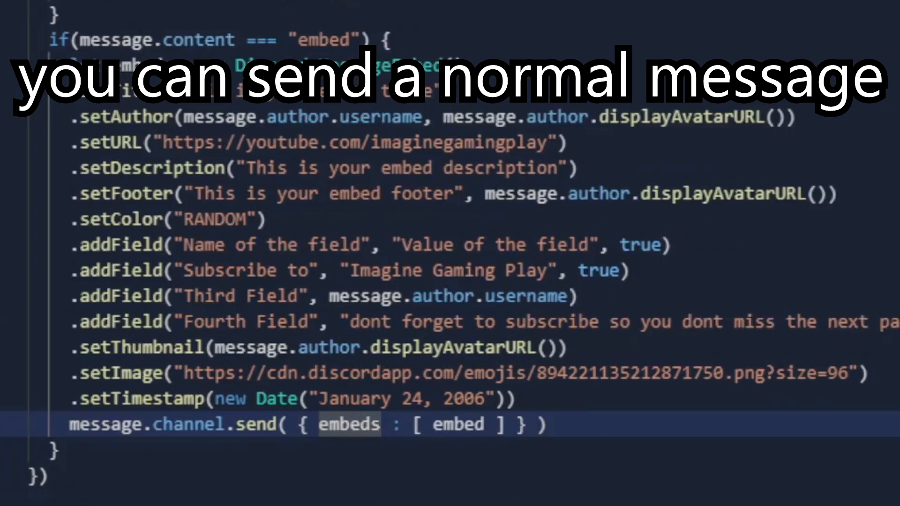
text(,)
- Try content text before the embeds list, then remove it and the leftover comma
key(Left)
text(content: )
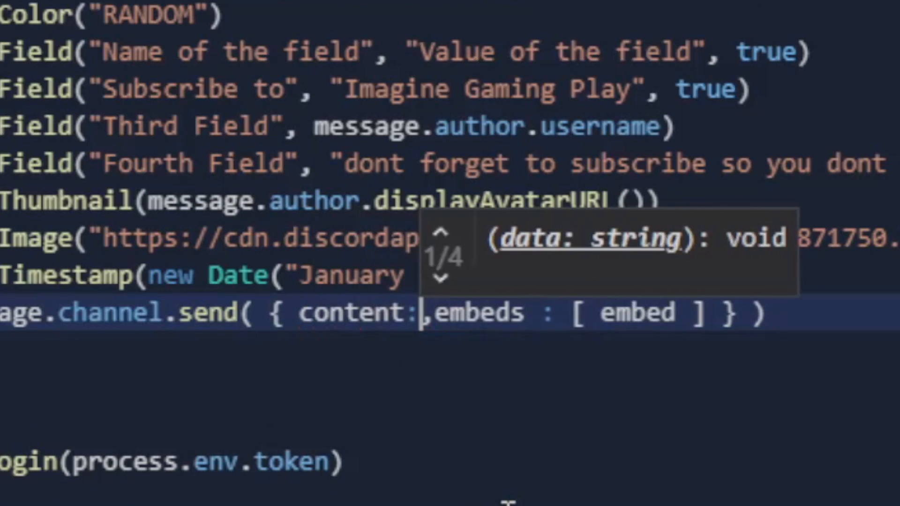
text("Hello th)
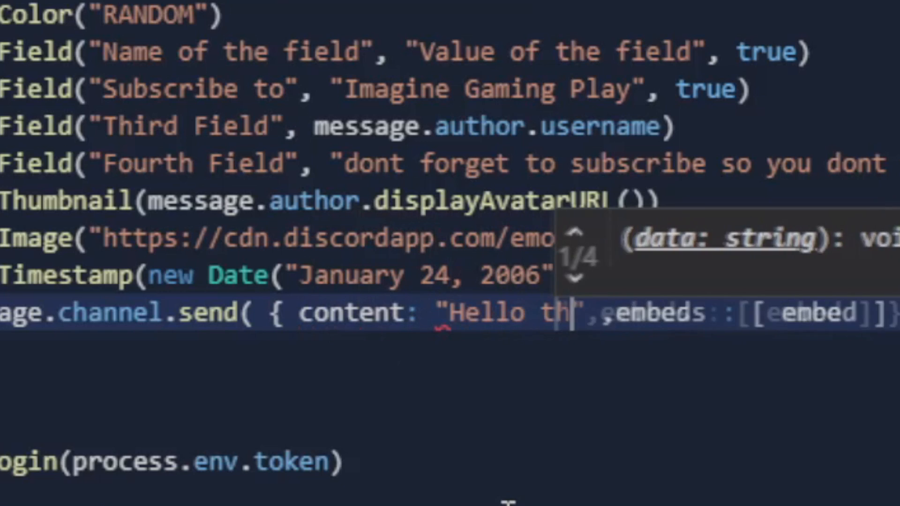
text(ere!)
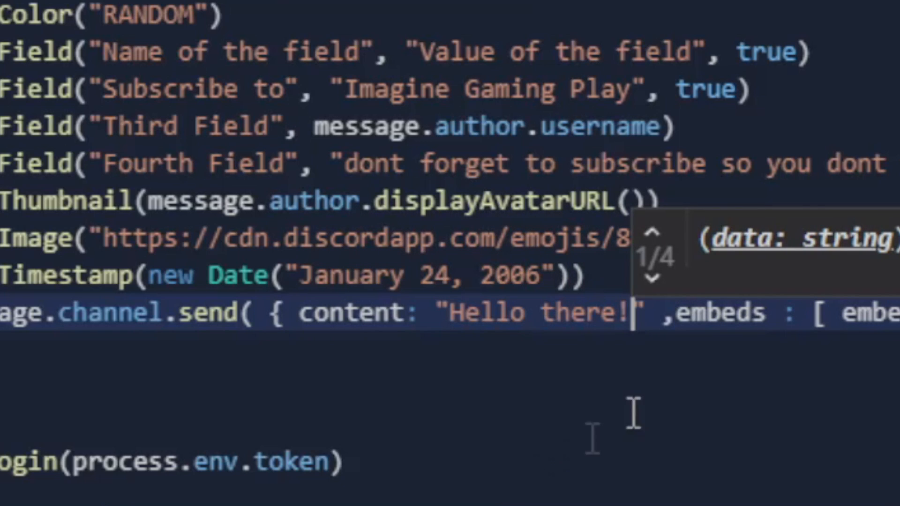
click(820, 319)
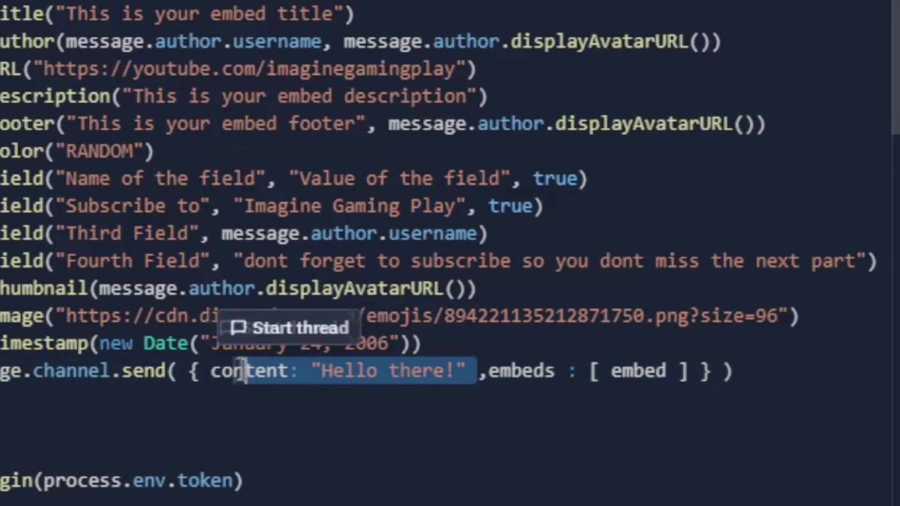
drag(241, 371, 366, 370)
key(BackSpace)
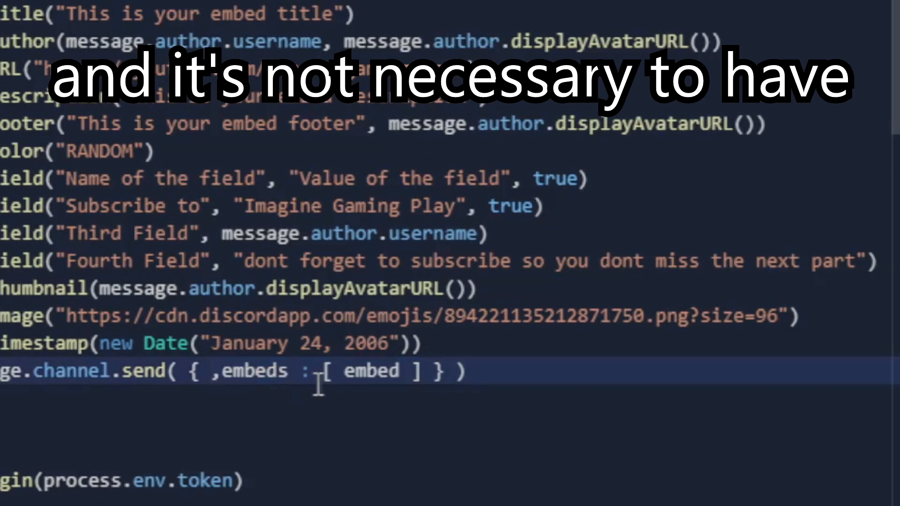
key(Delete)
- Pass content: "Hello there." after the embeds list and test the embed command in Discord
click(415, 372)
text(,)
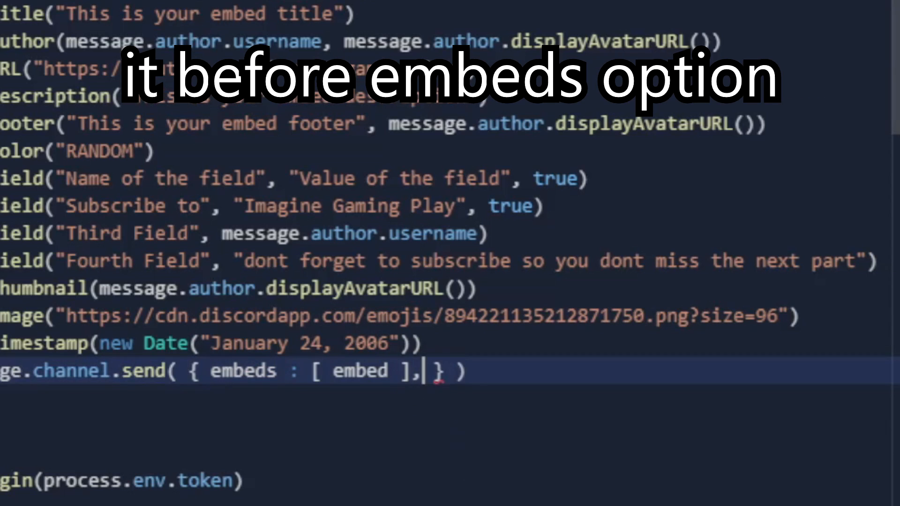
text( content: "Hello there)
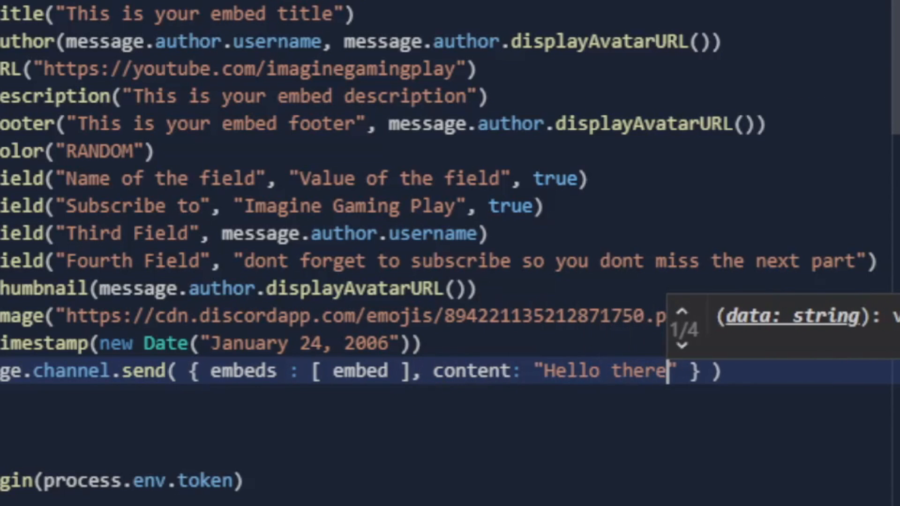
text(.)
key(End)
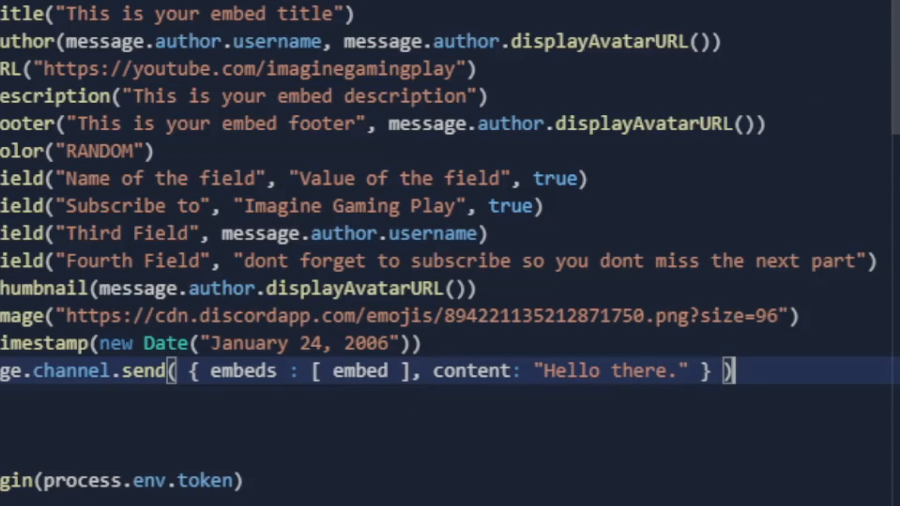
text(embed)
key(Return)
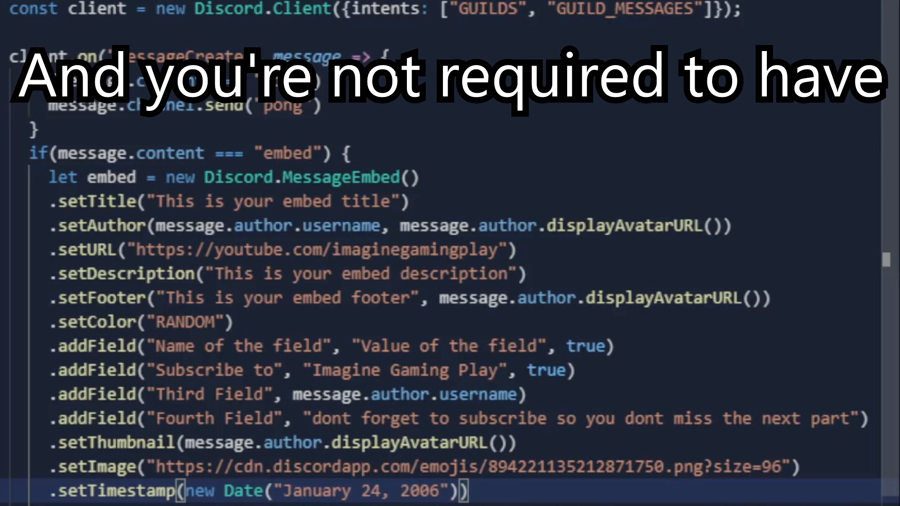
key(ctrl+x)
click(441, 201)
key(Return)
key(ctrl+v)
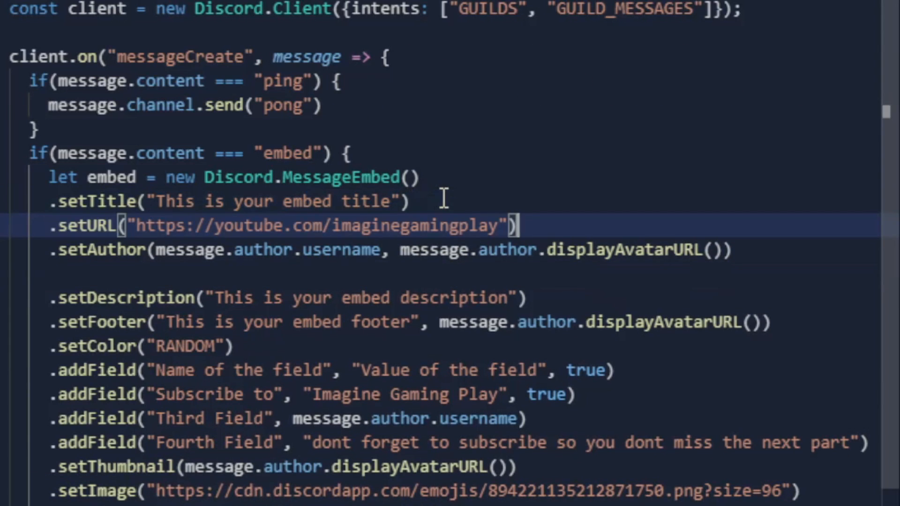
drag(233, 346, 49, 346)
drag(141, 345, 51, 273)
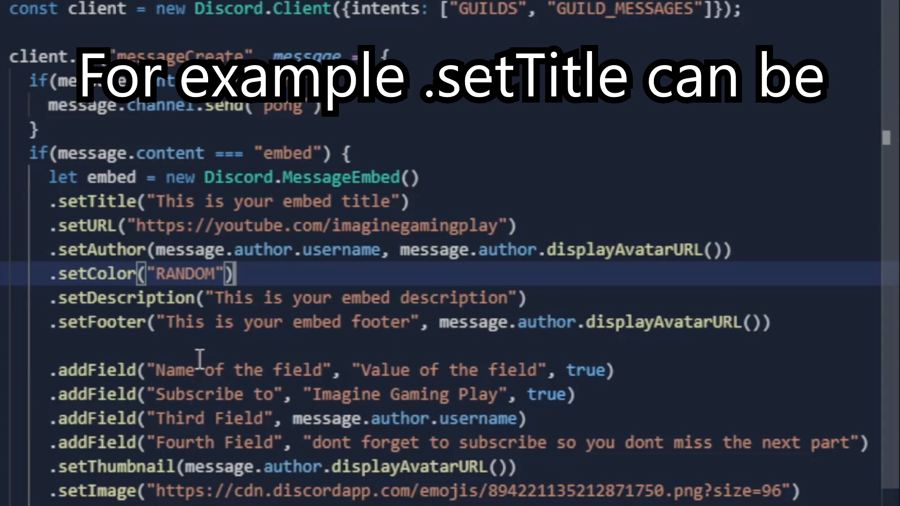
drag(528, 419, 14, 419)
key(ctrl+x)
click(758, 274)
key(Return)
key(ctrl+v)
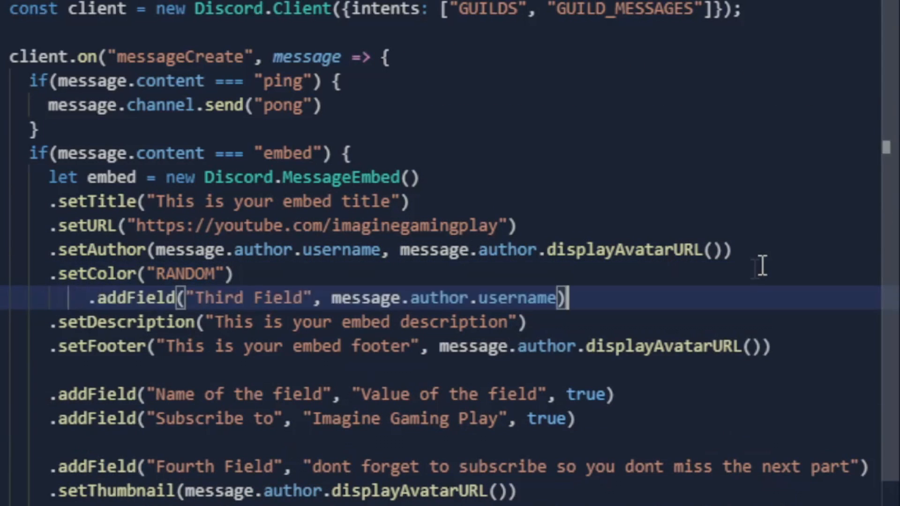
key(shift+Tab)
click(612, 370)
key(BackSpace)
click(743, 418)
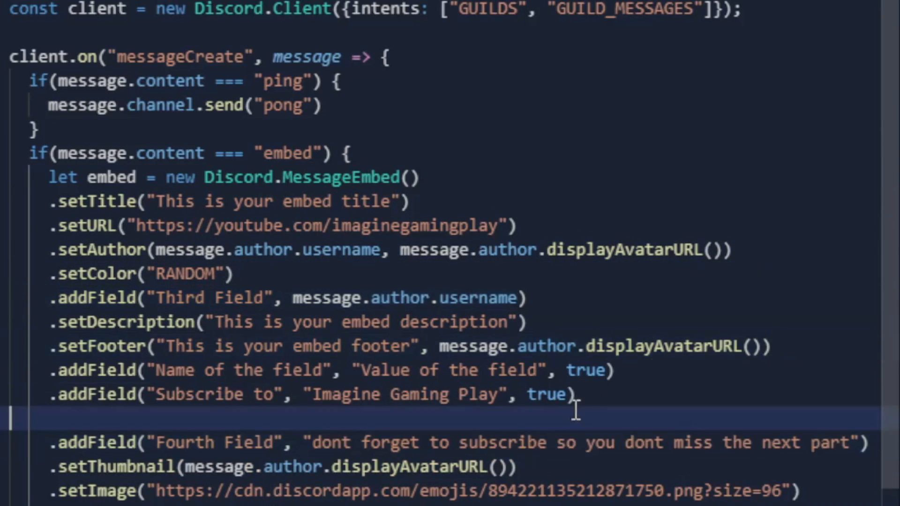
click(752, 325)
key(Return)
key(BackSpace)
drag(528, 298, 86, 418)
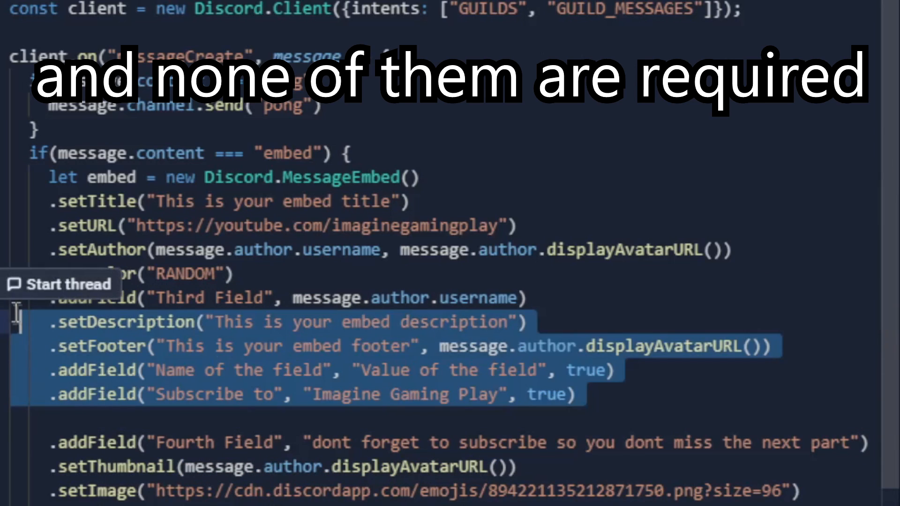
key(BackSpace)
key(ctrl+z)
key(Right)
click(322, 252)
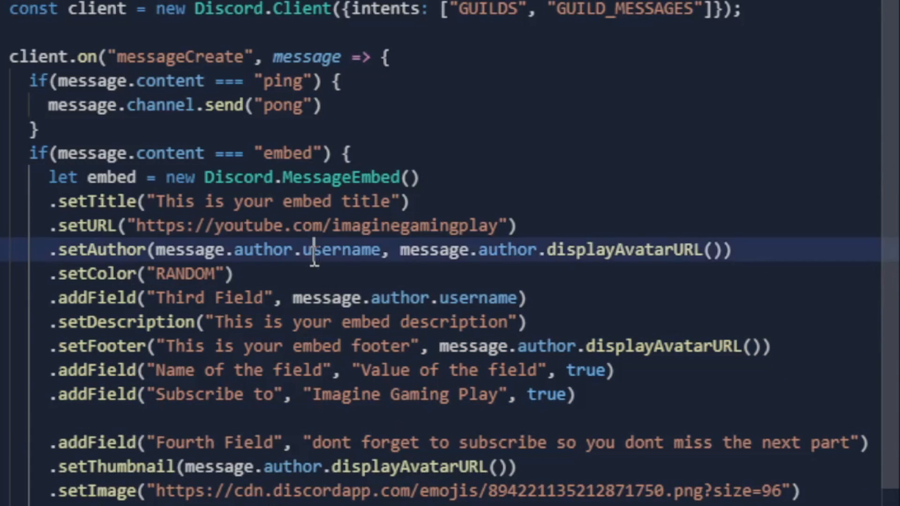
click(325, 274)
key(Return)
click(584, 322)
key(Return)
key(Return)
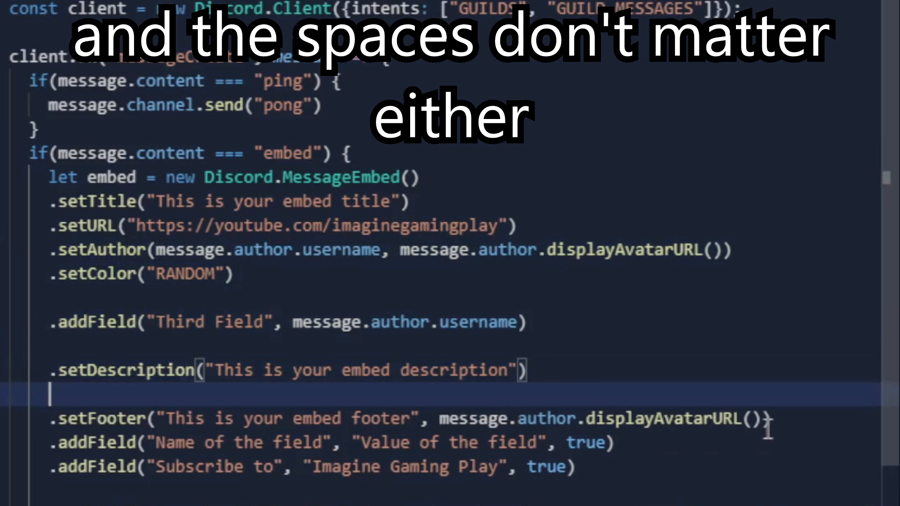
click(770, 418)
key(Return)
click(745, 491)
click(268, 312)
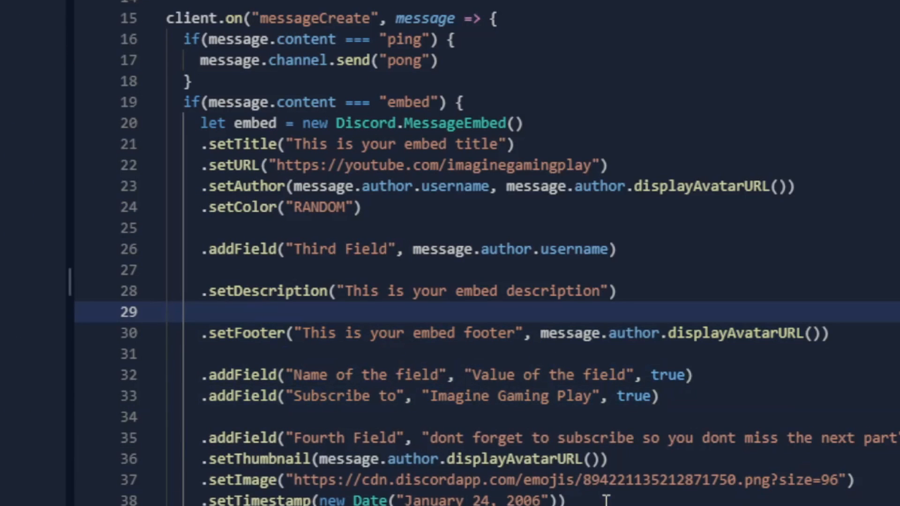
scroll(605, 499, up, 1)
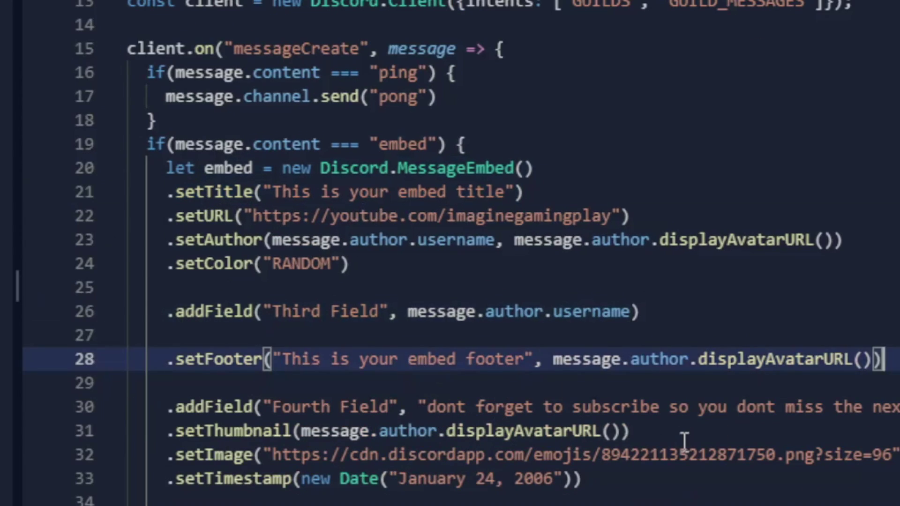
click(791, 425)
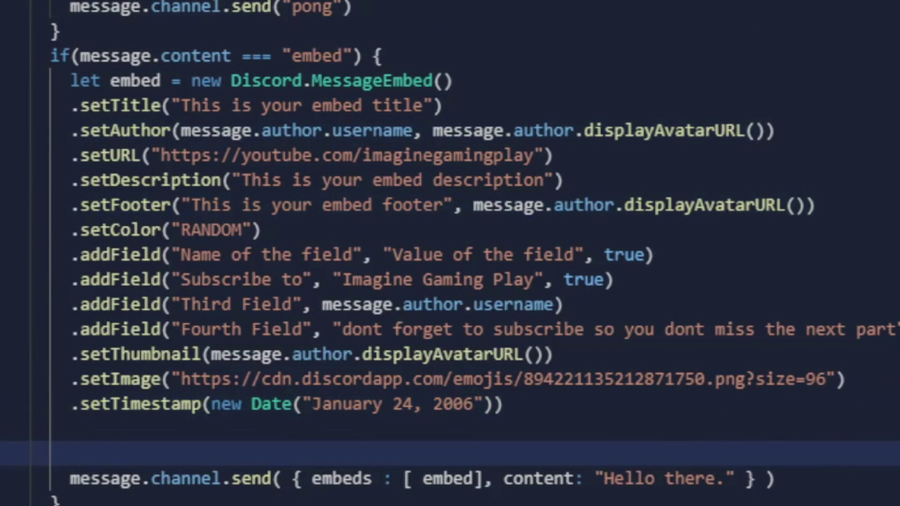
- Declare a second embed with title "Another embed" above the send call
key(Up)
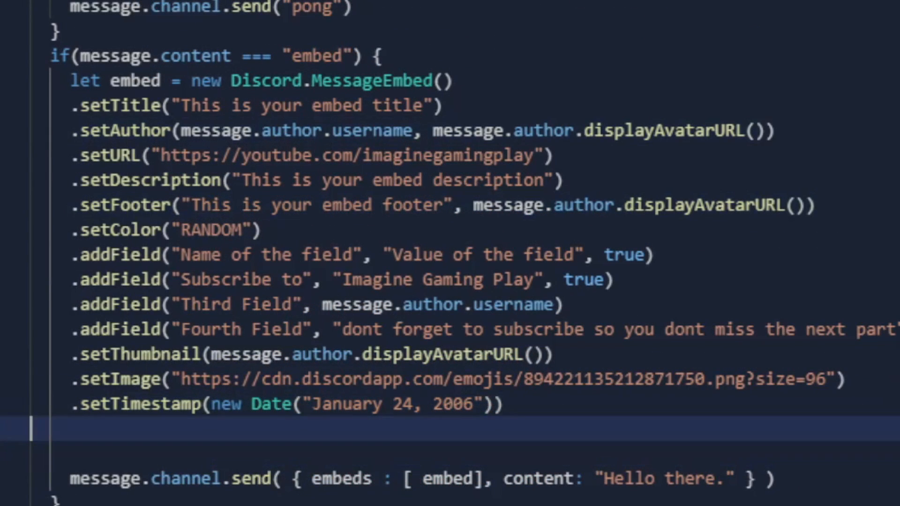
key(Down)
key(BackSpace)
key(BackSpace)
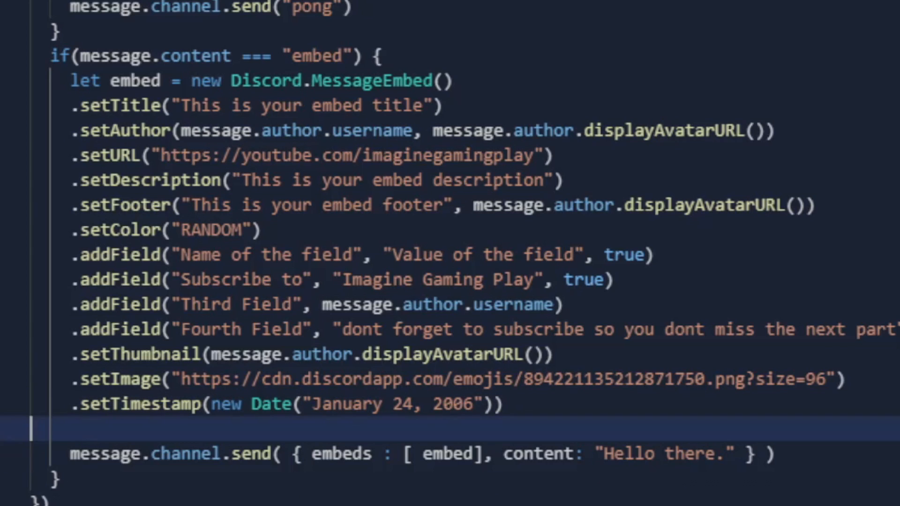
key(Return)
text(let embe)
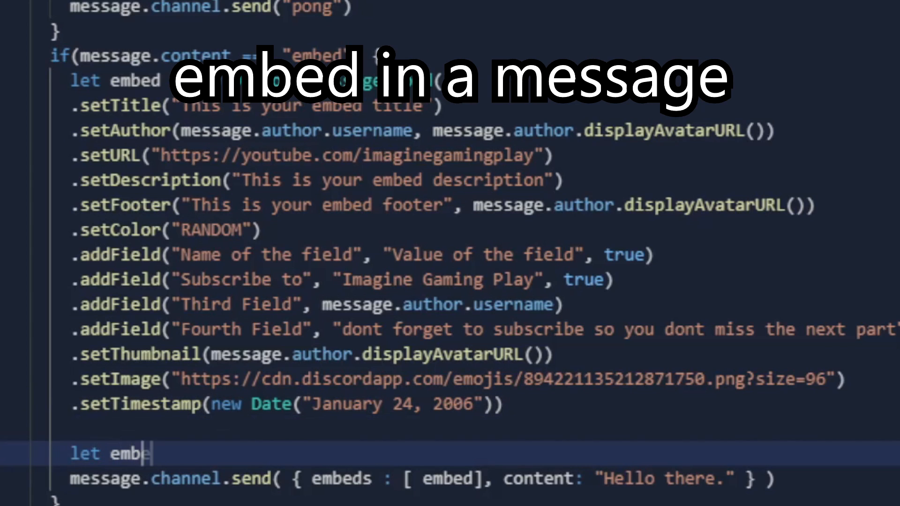
text(d = new Discor)
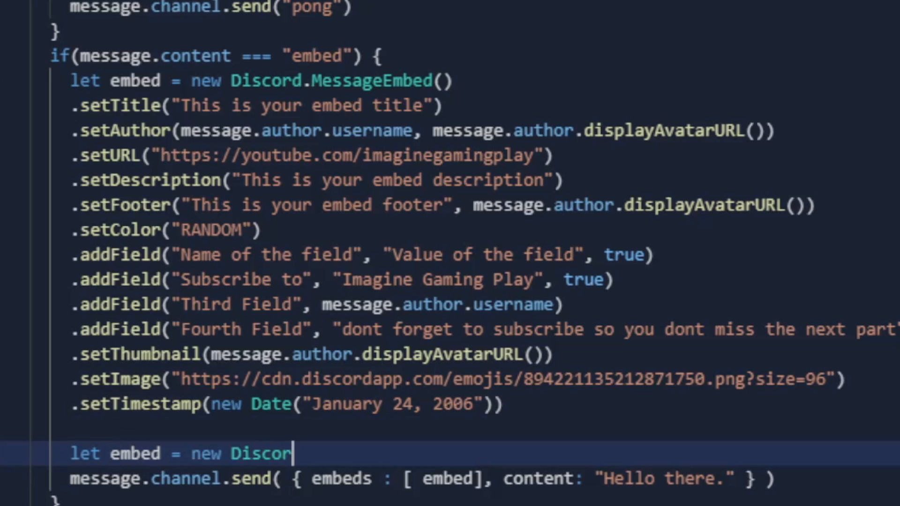
text(d.MessageE)
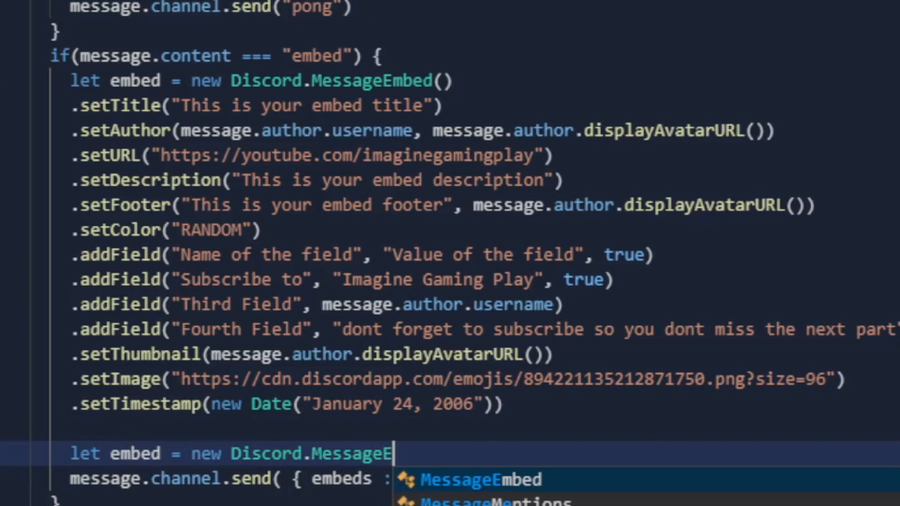
text(mbed()
key(Return)
text(.set)
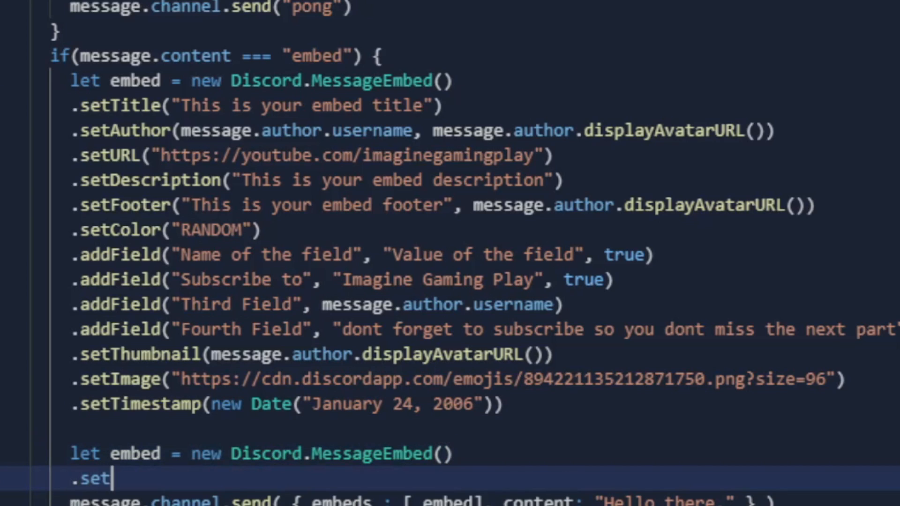
text(Title()
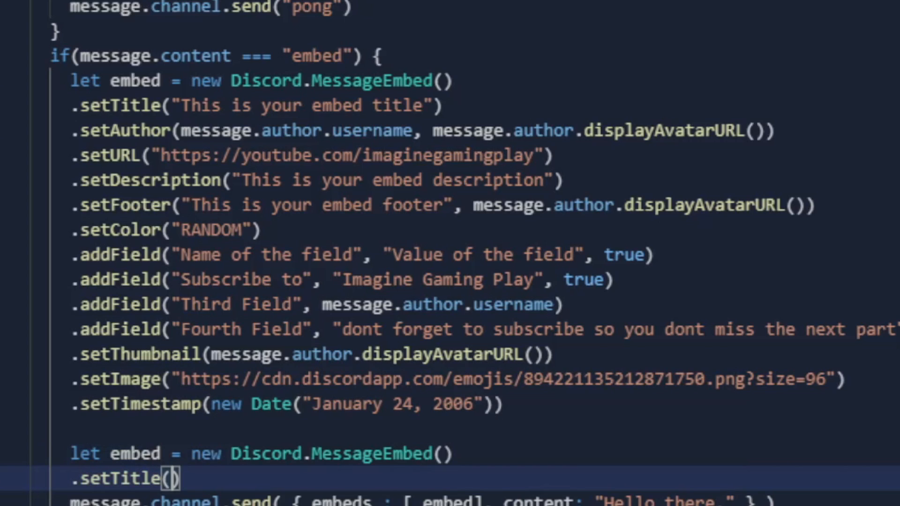
text("Another em)
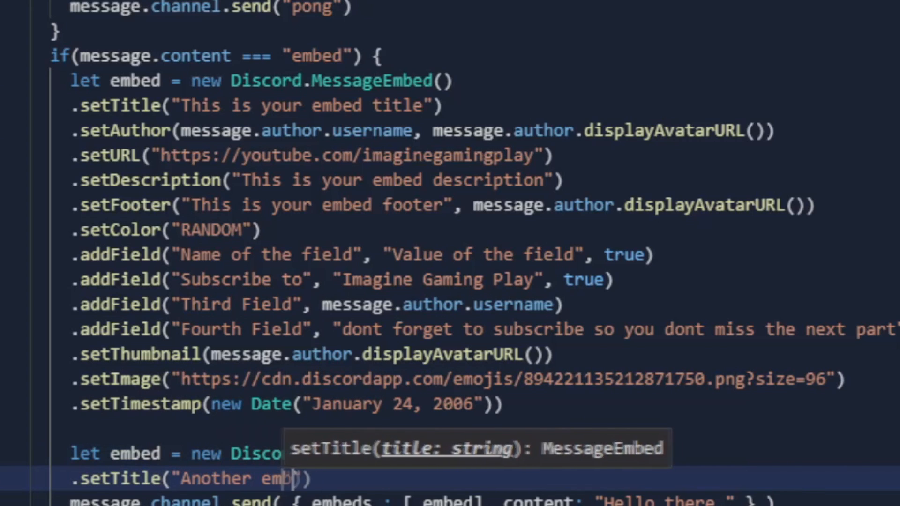
text(bed t)
key(BackSpace)
key(BackSpace)
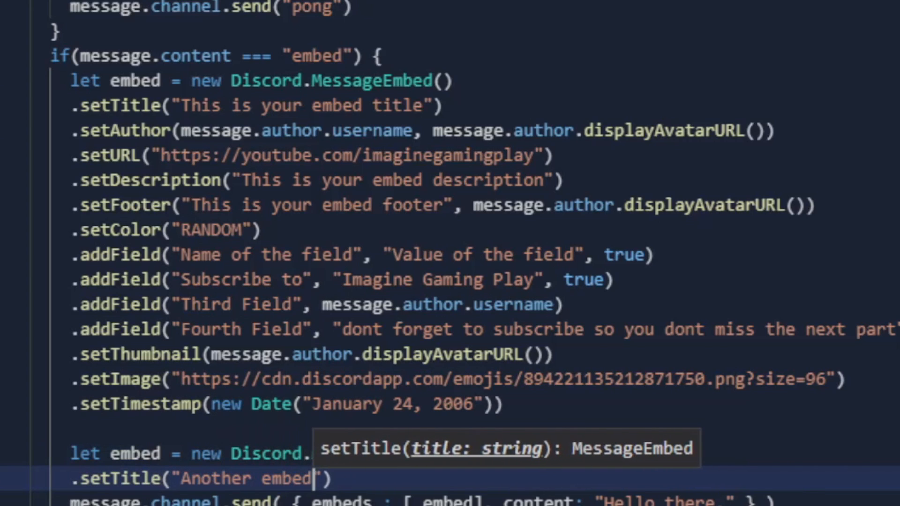
key(End)
key(Return)
text(.setD)
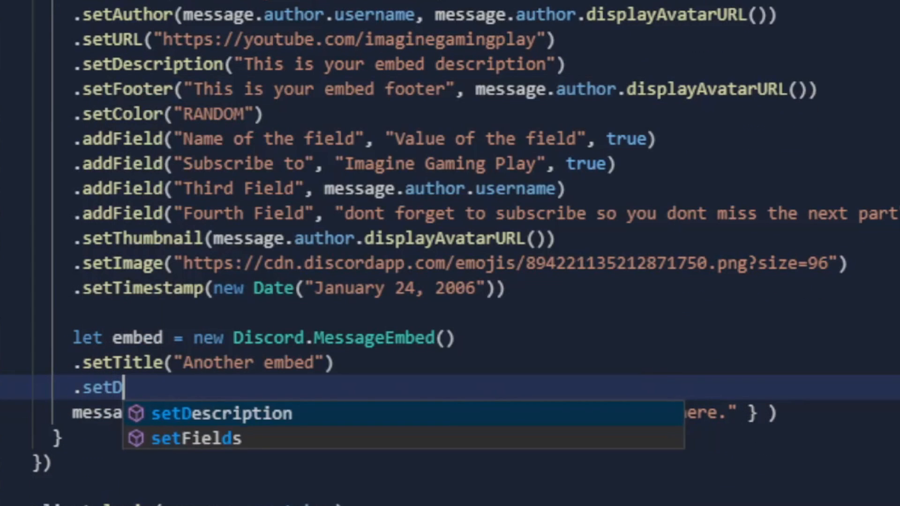
text(escription(")
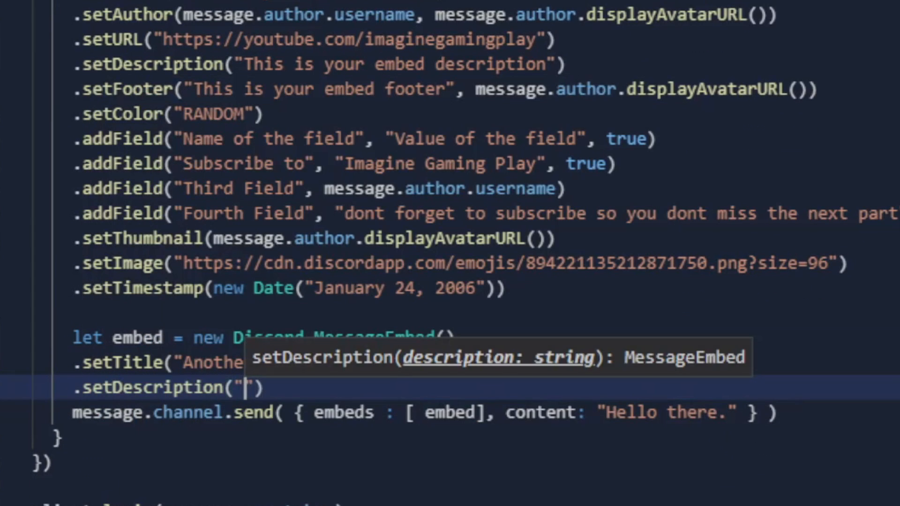
text(i like )
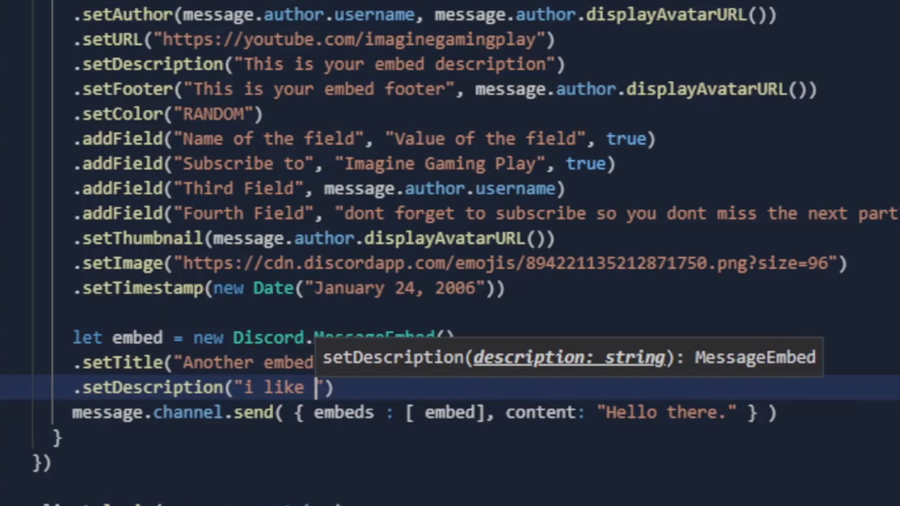
text(myself)
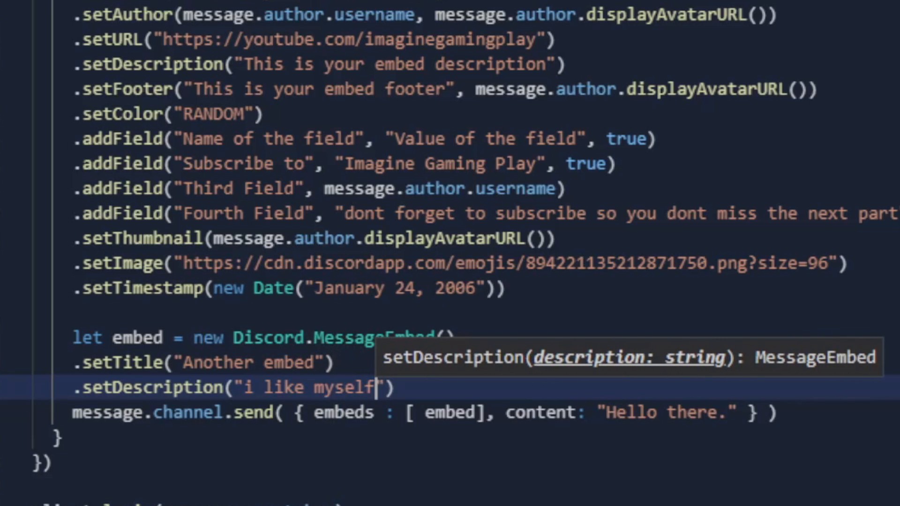
text("))
- Give it description "i like myself" and footer "just kidding i hate myself"
key(Return)
text(.s)
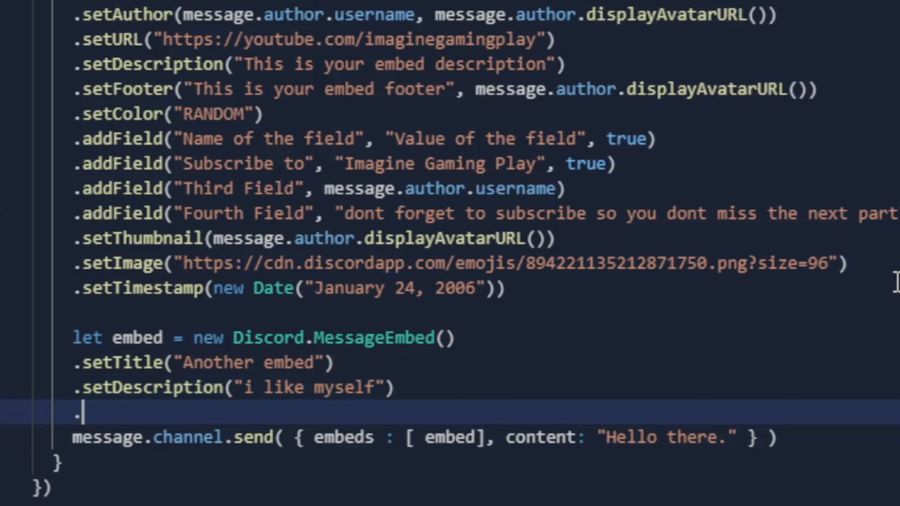
key(BackSpace)
text(set)
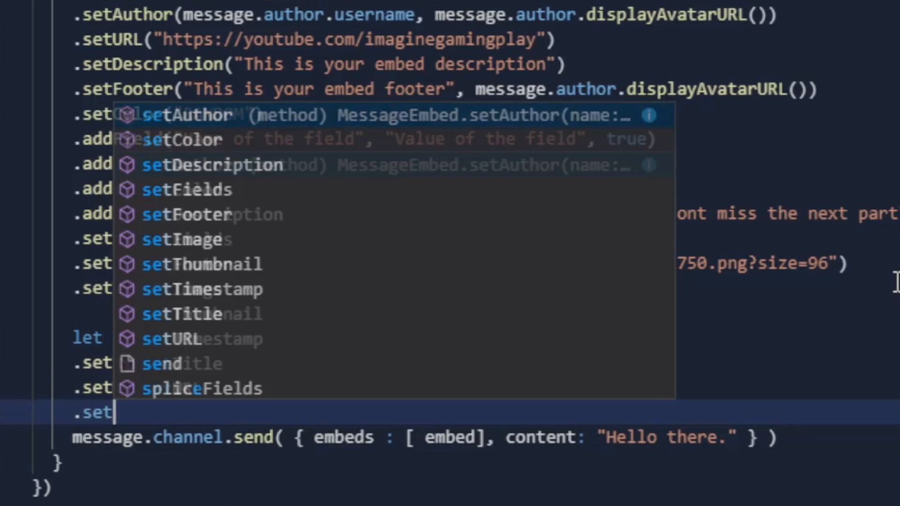
text(Footer("ju)
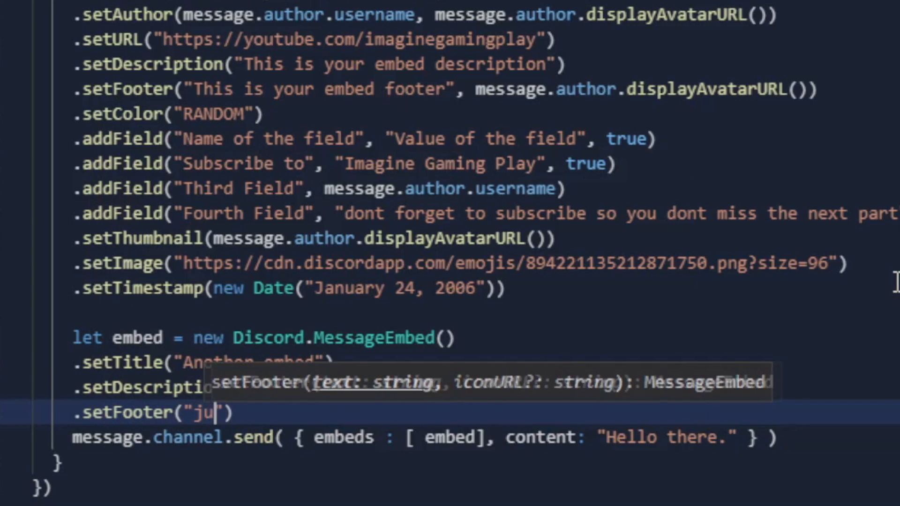
text(ts)
key(BackSpace)
key(BackSpace)
key(BackSpace)
text(st kidding i)
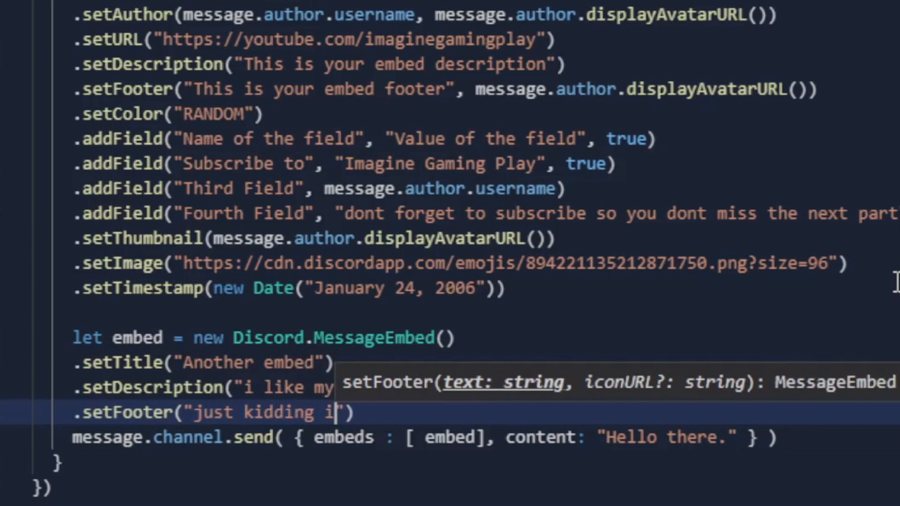
text( hate myself)
key(Right)
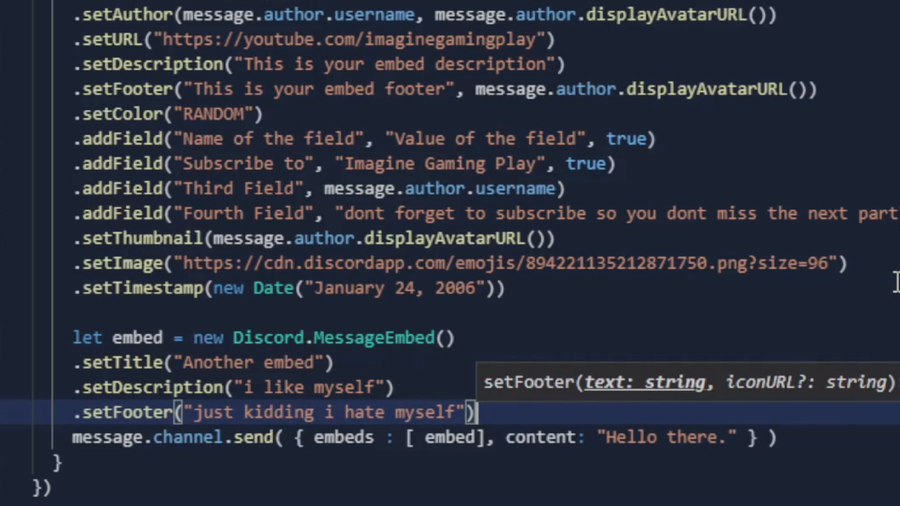
key(Right)
key(Return)
- Rename the second embed variable to embed2 and move to the blank line above the send call
key(Up)
key(Up)
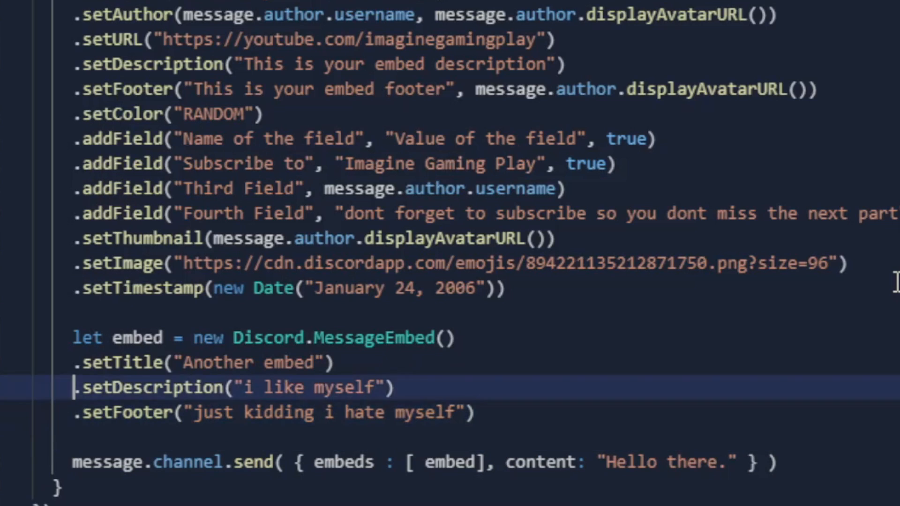
key(Up)
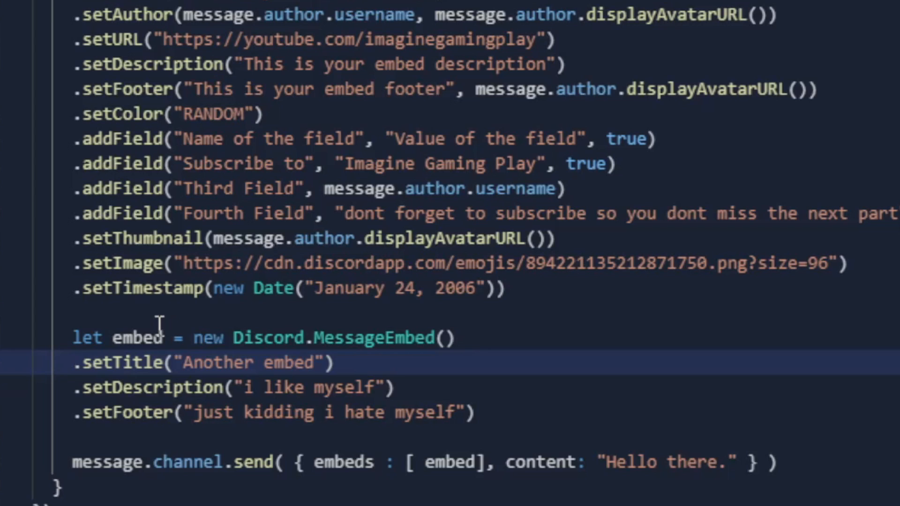
click(161, 333)
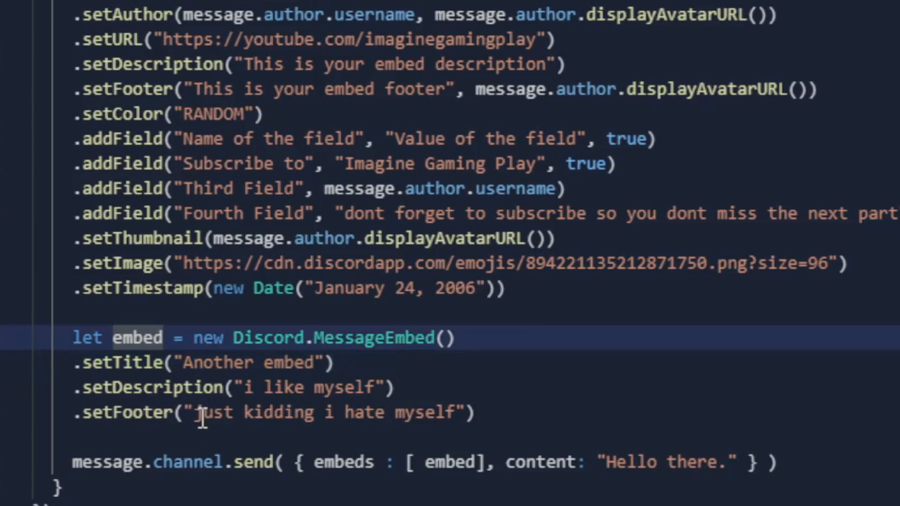
text(2)
click(481, 461)
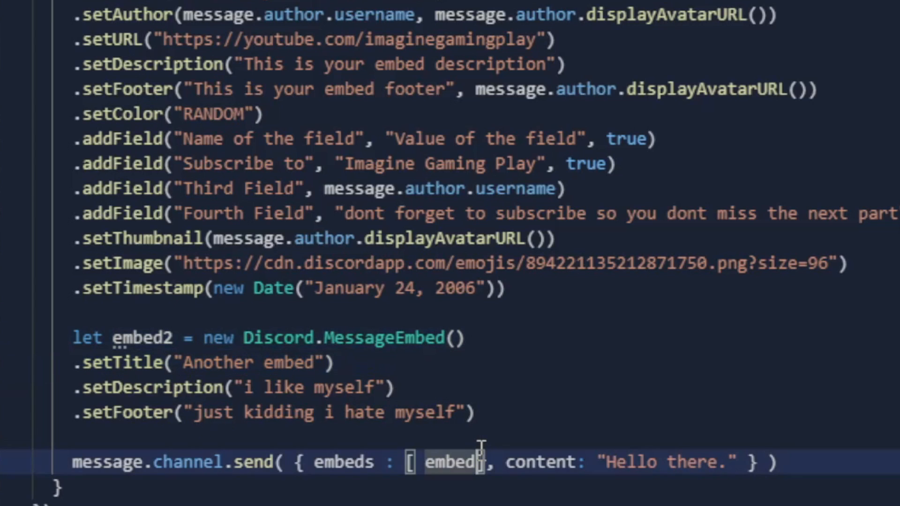
click(480, 439)
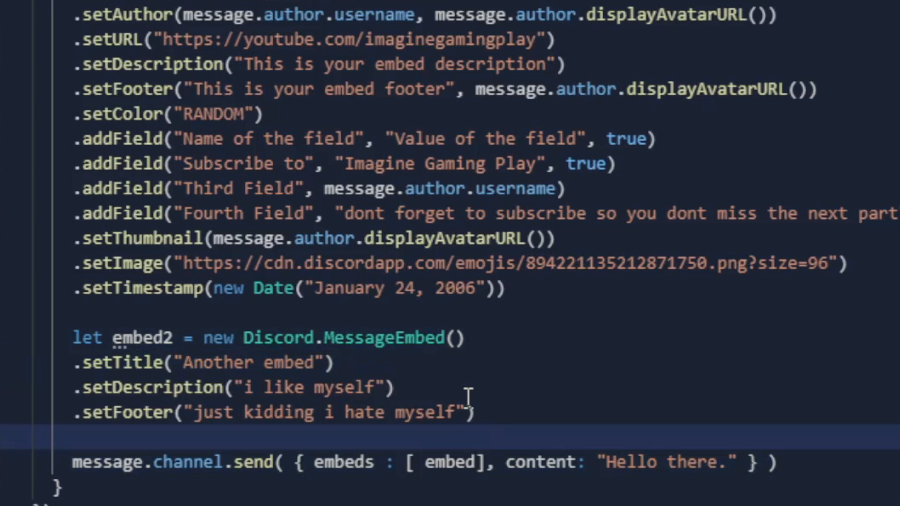
- Declare embed3 with title LIKE, description COMMENT, footer AND SUBSCRIBE and random colour
key(Return)
text(let embed3 = new Discord.Messag)
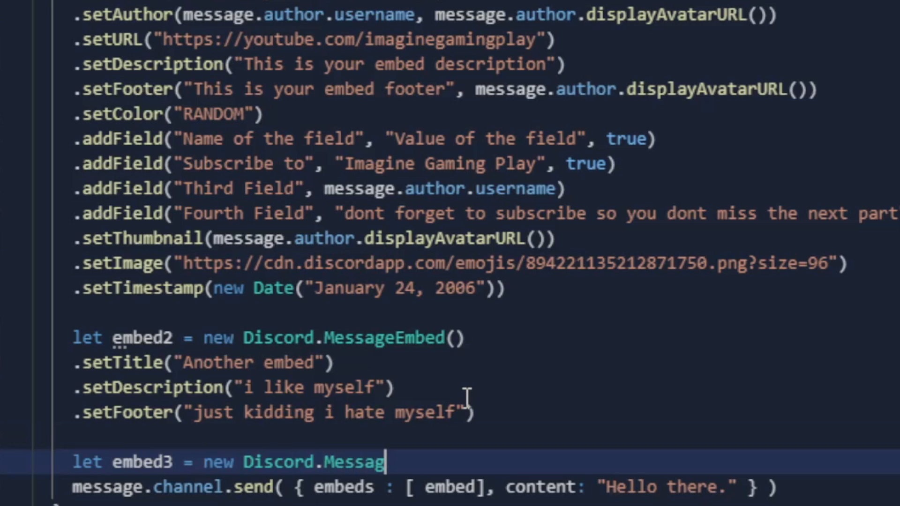
text(eEmbed()
key(Return)
text(.se)
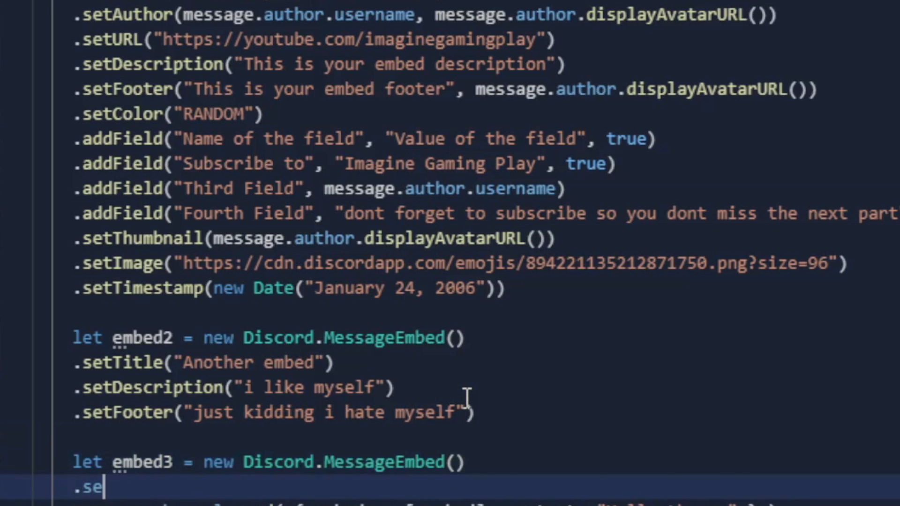
text(tti(")
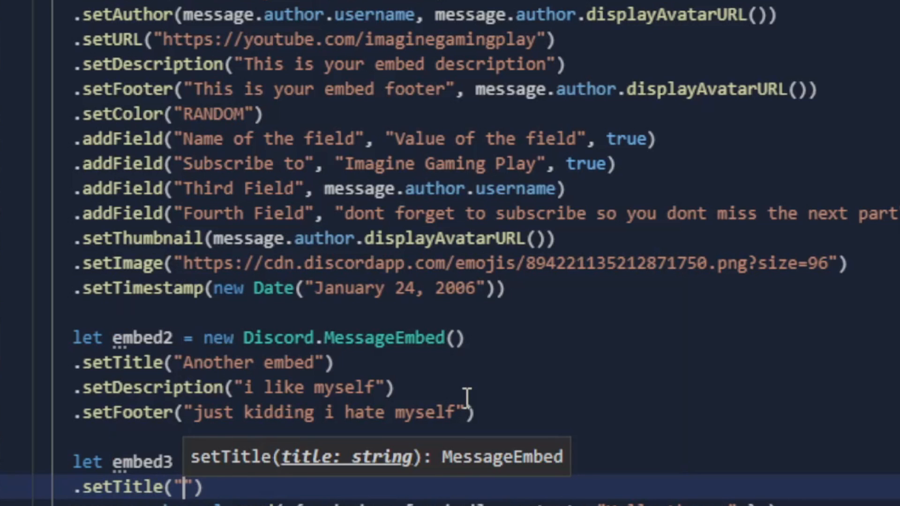
text(LIKE)
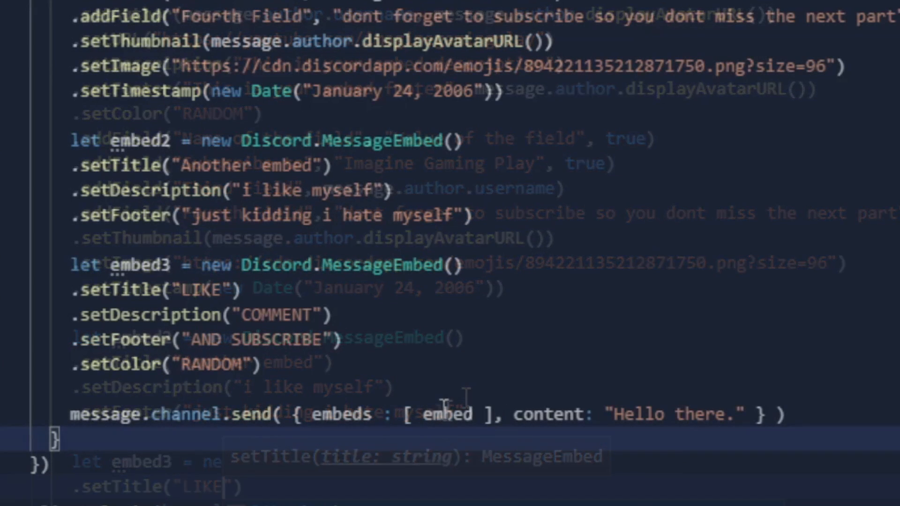
- Send embed, embed2 and embed3 together in the embeds array and test the command in Discord
double_click(474, 415)
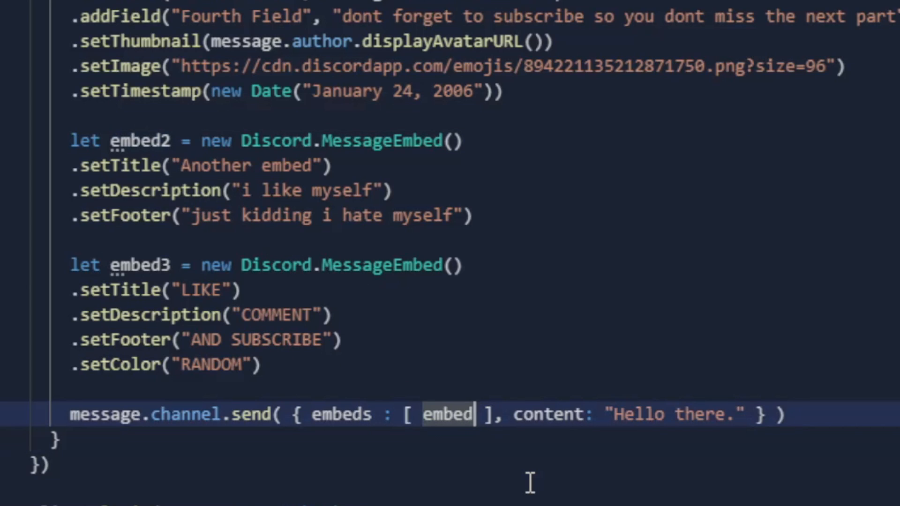
text(, embed2)
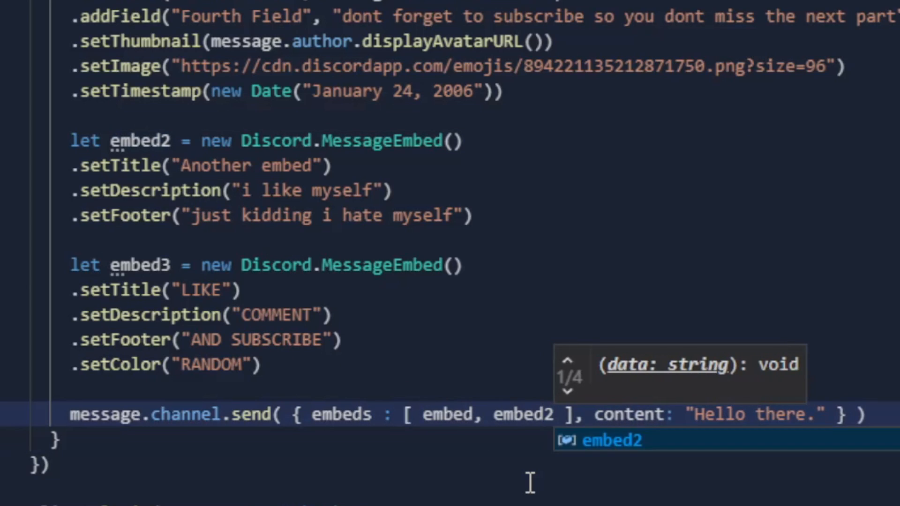
text(, embed3)
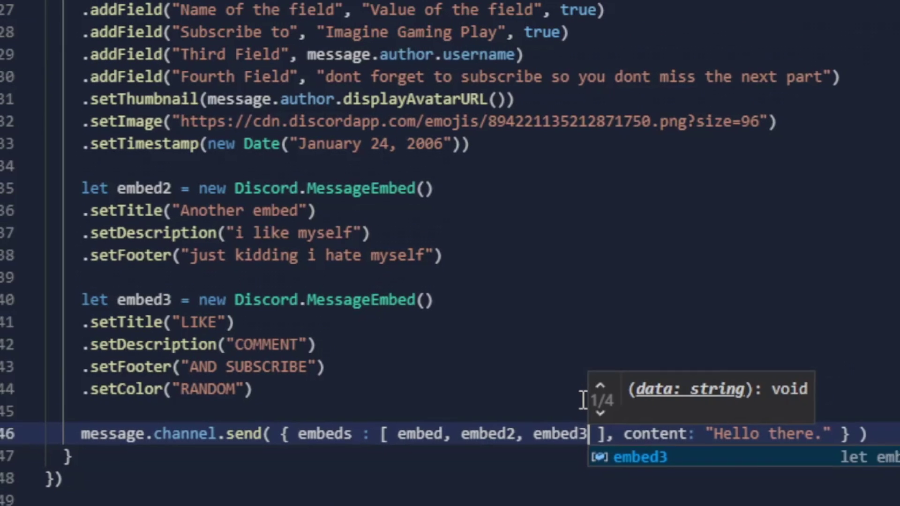
key(Escape)
key(Up)
key(Up)
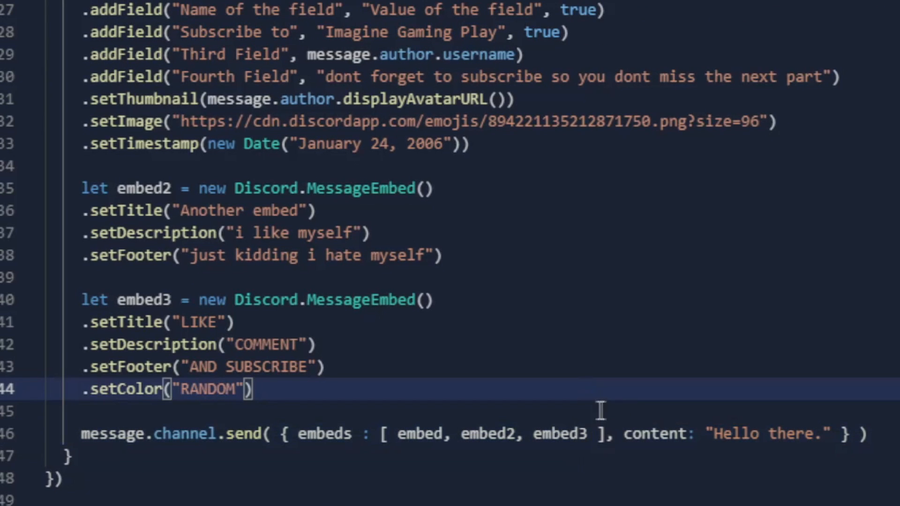
text(e)
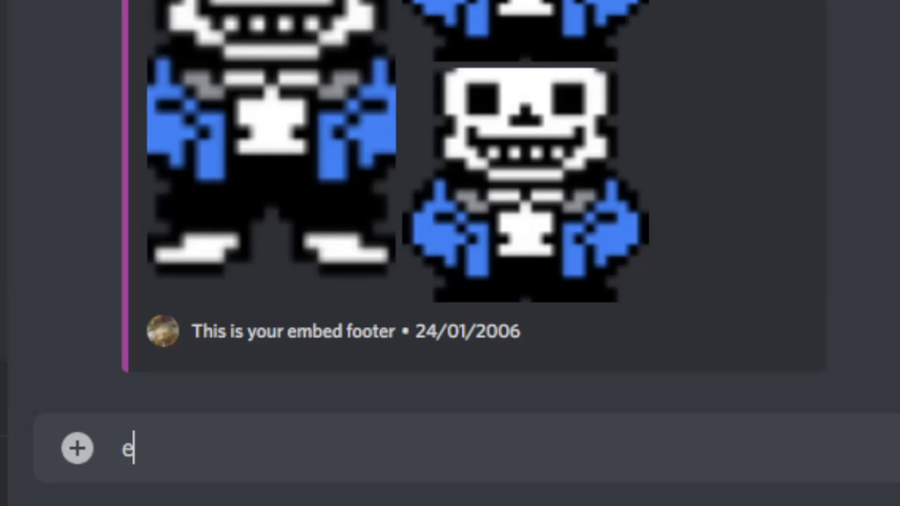
text(mbed)
key(Return)
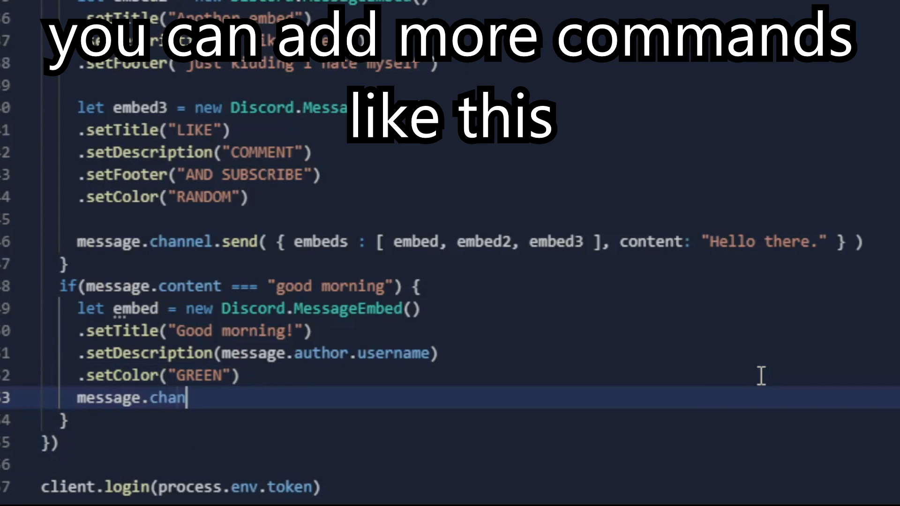
text(nel.send)
text(()
text({)
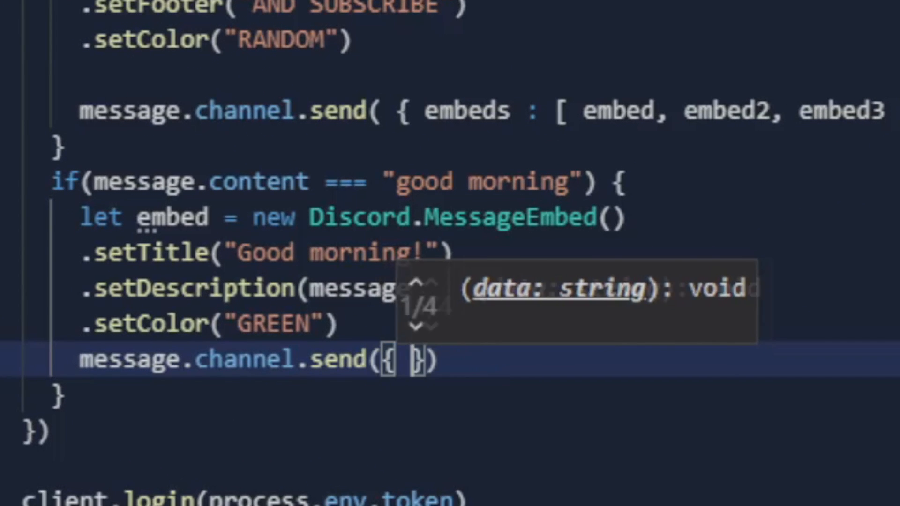
text( embeds: [)
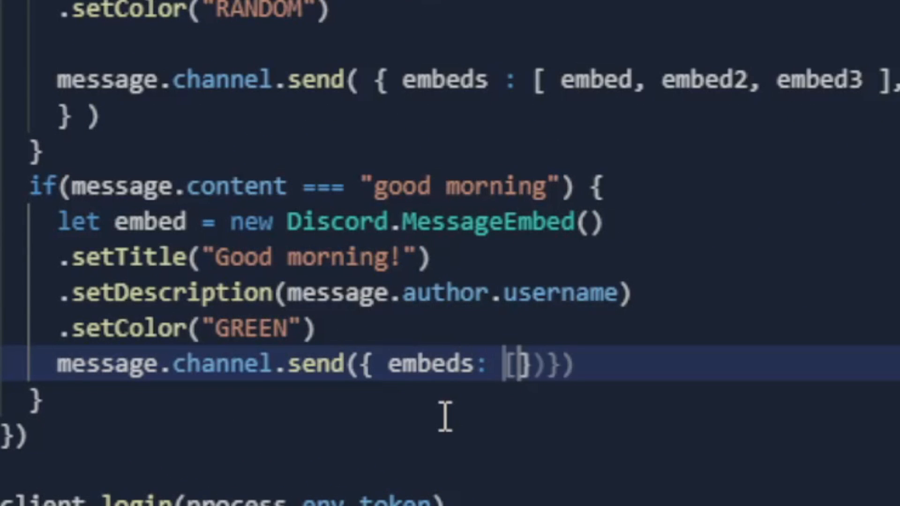
text(embed)
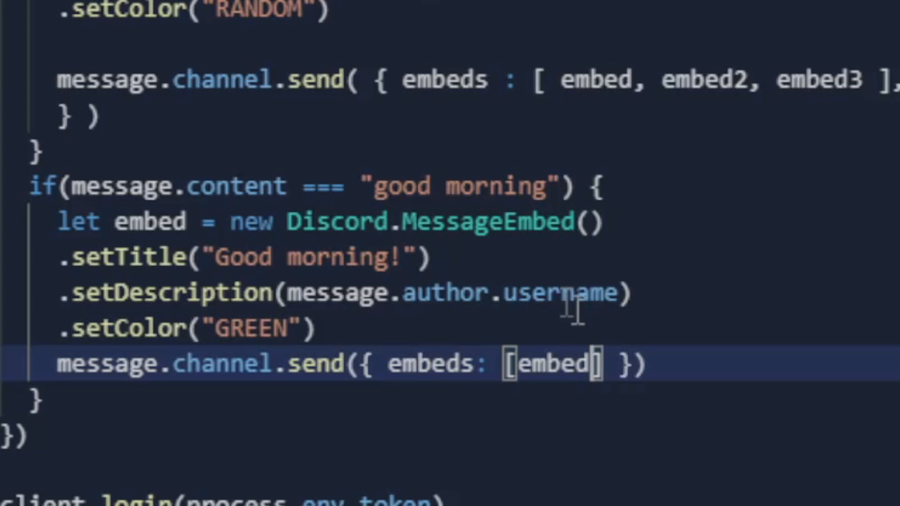